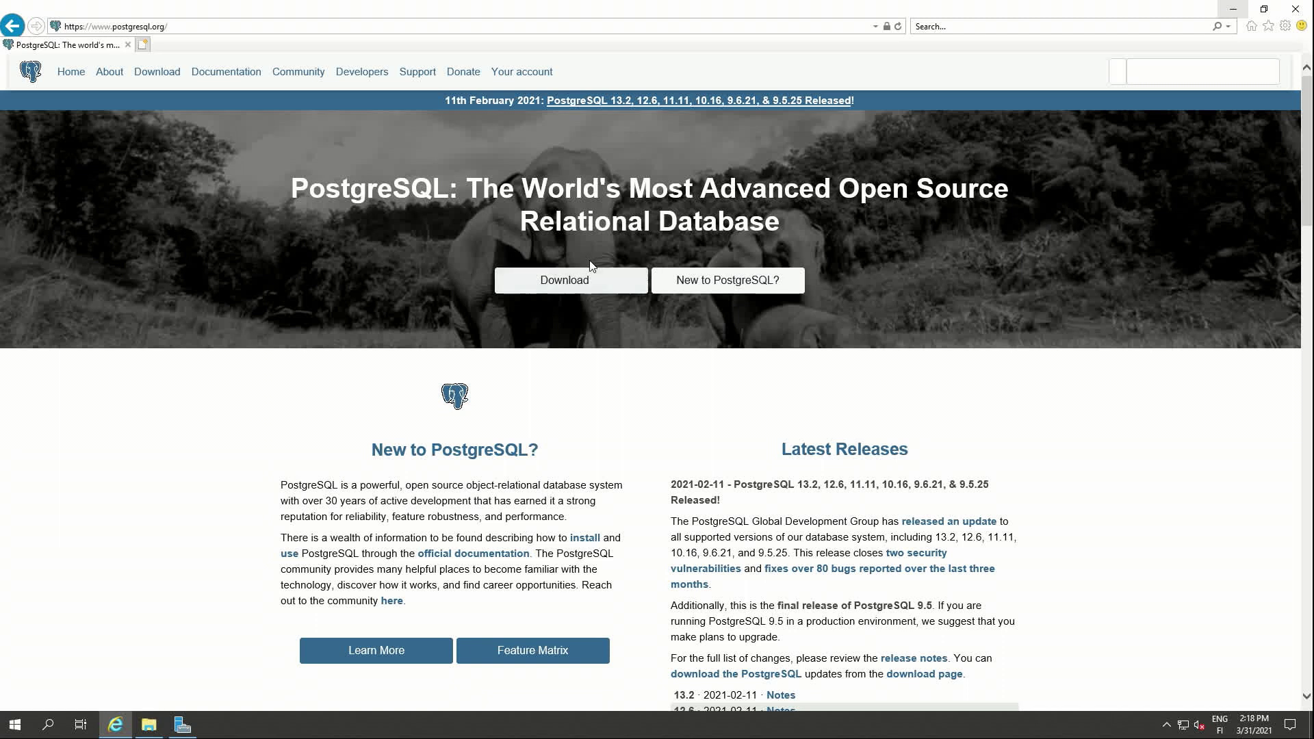
- Go from postgresql.org's Windows downloads to the EDB page and download the 13.2 x86-64 installer
click(583, 279)
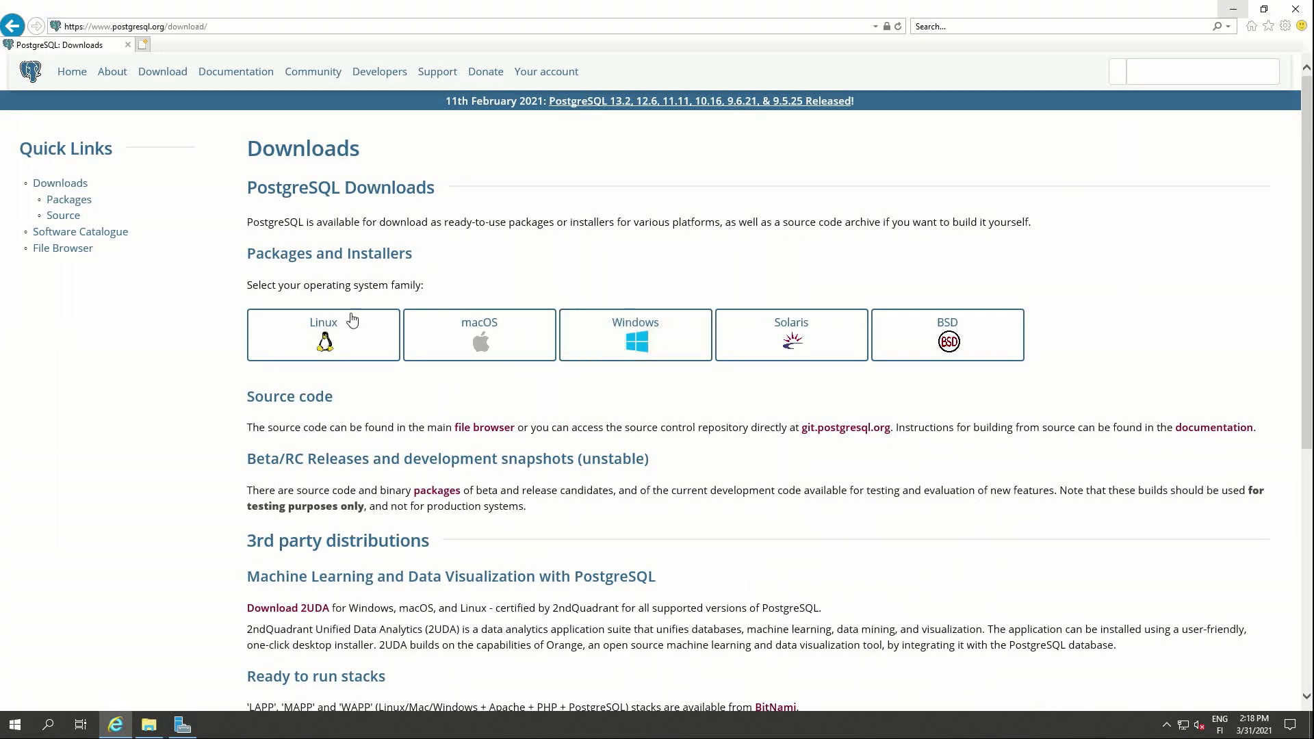
click(669, 321)
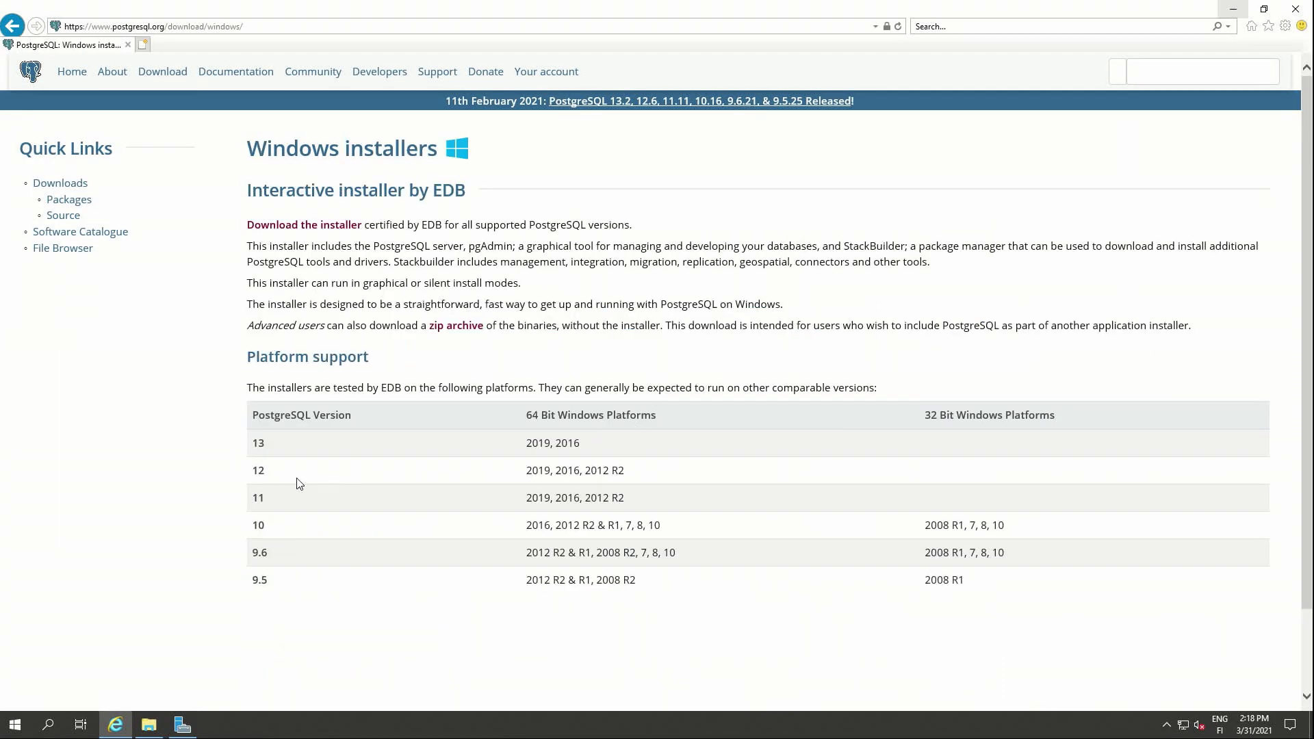
drag(260, 444, 547, 450)
click(277, 479)
click(328, 225)
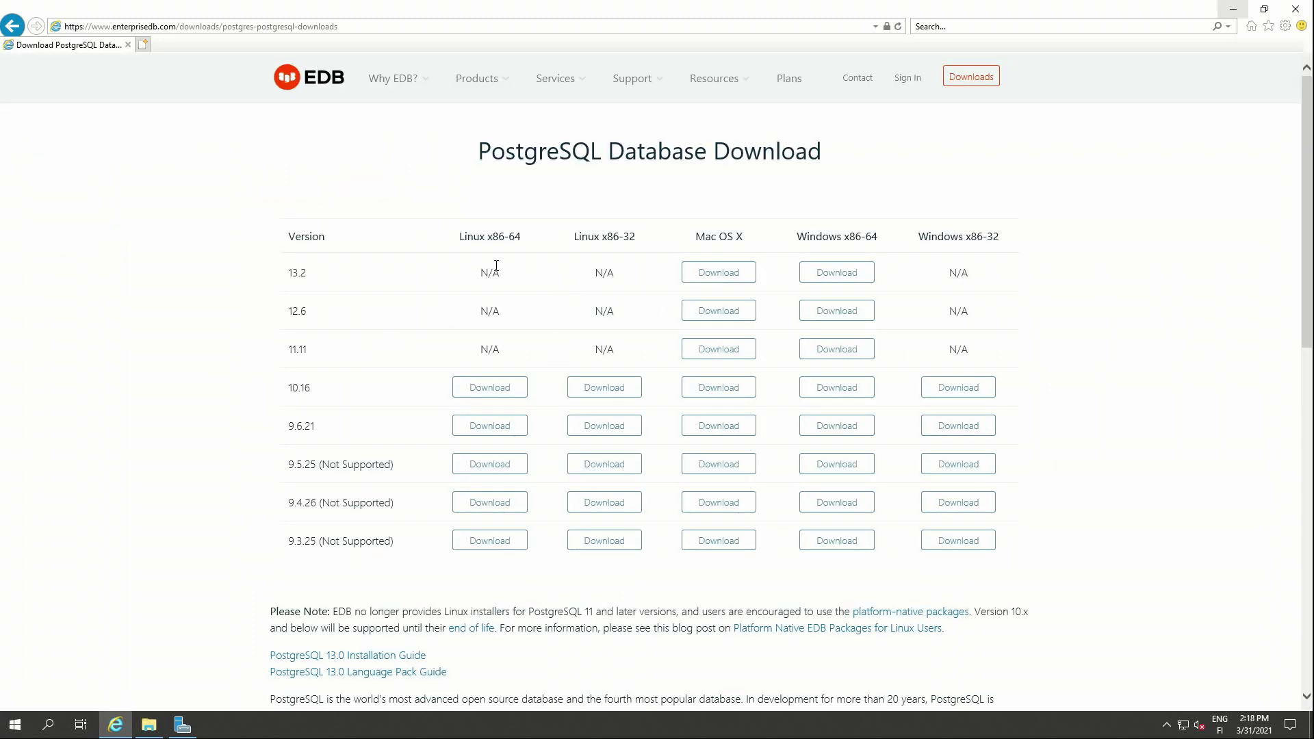
click(828, 275)
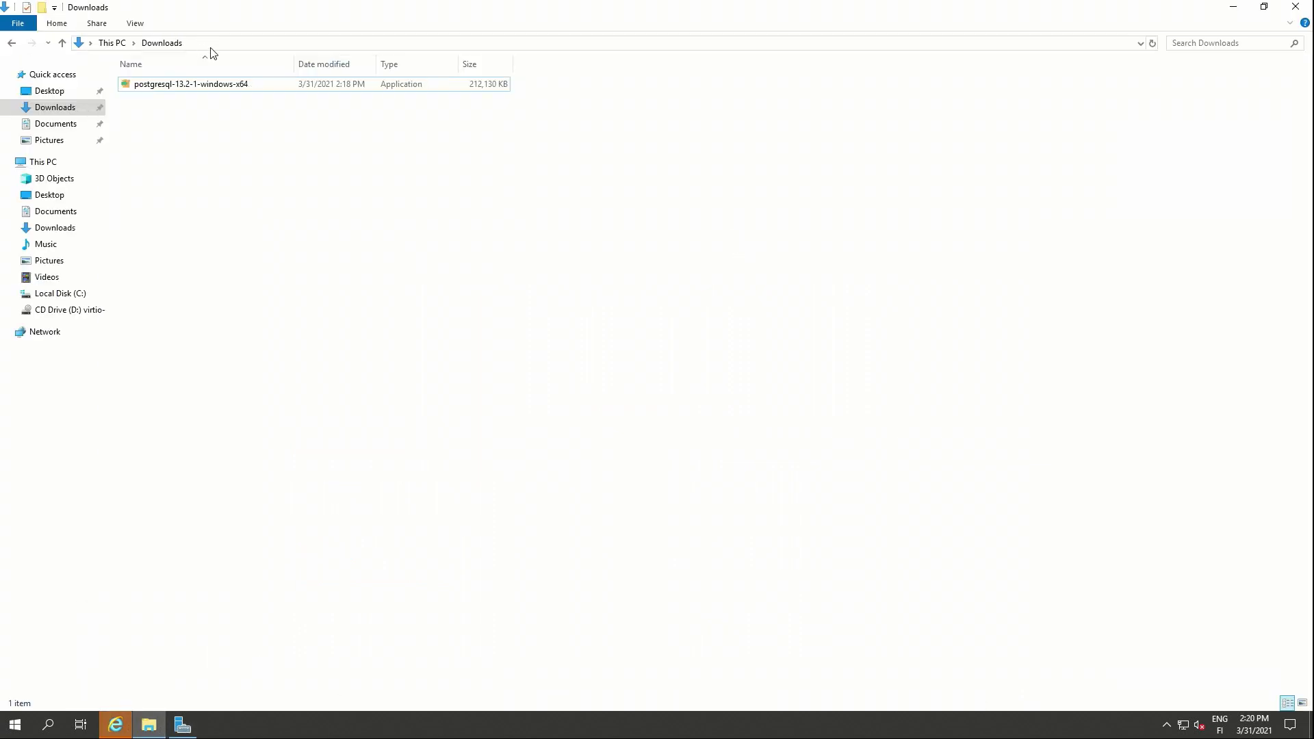
- Launch postgresql-13.2-1-windows-x64 and accept the default installation directory
double_click(223, 88)
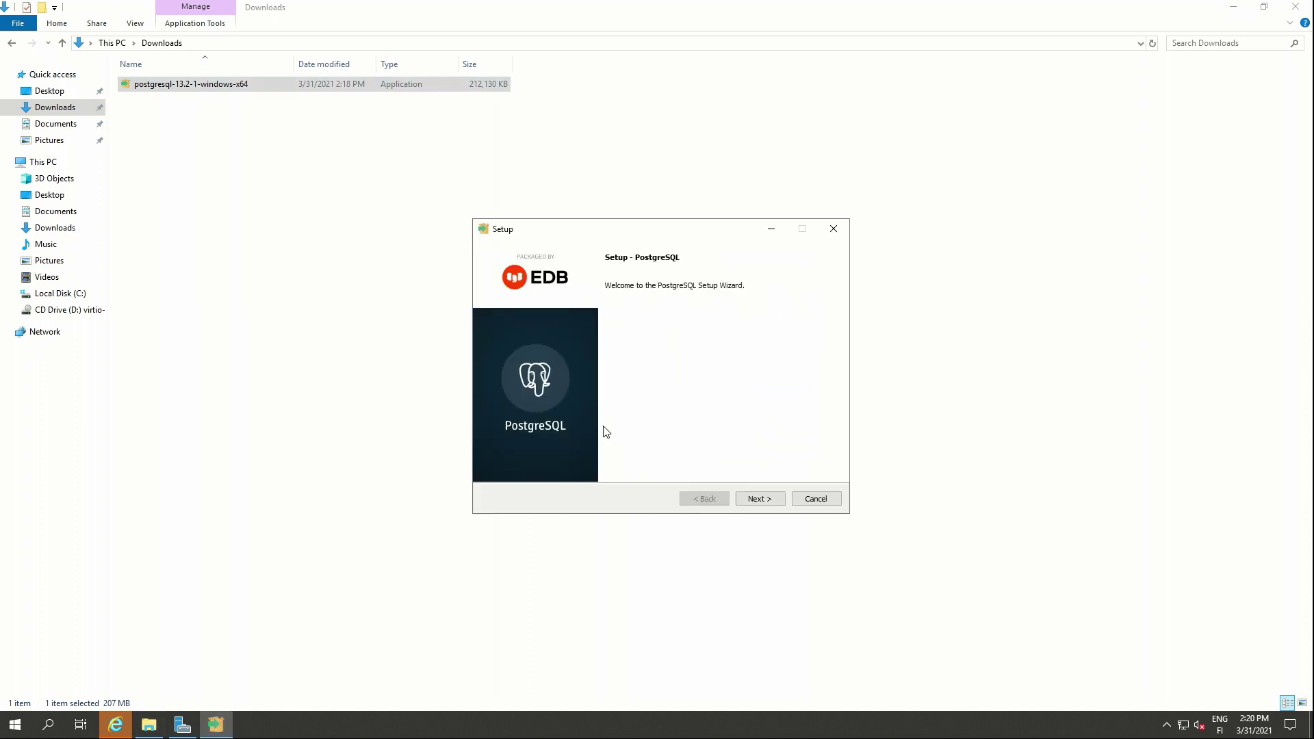
click(743, 498)
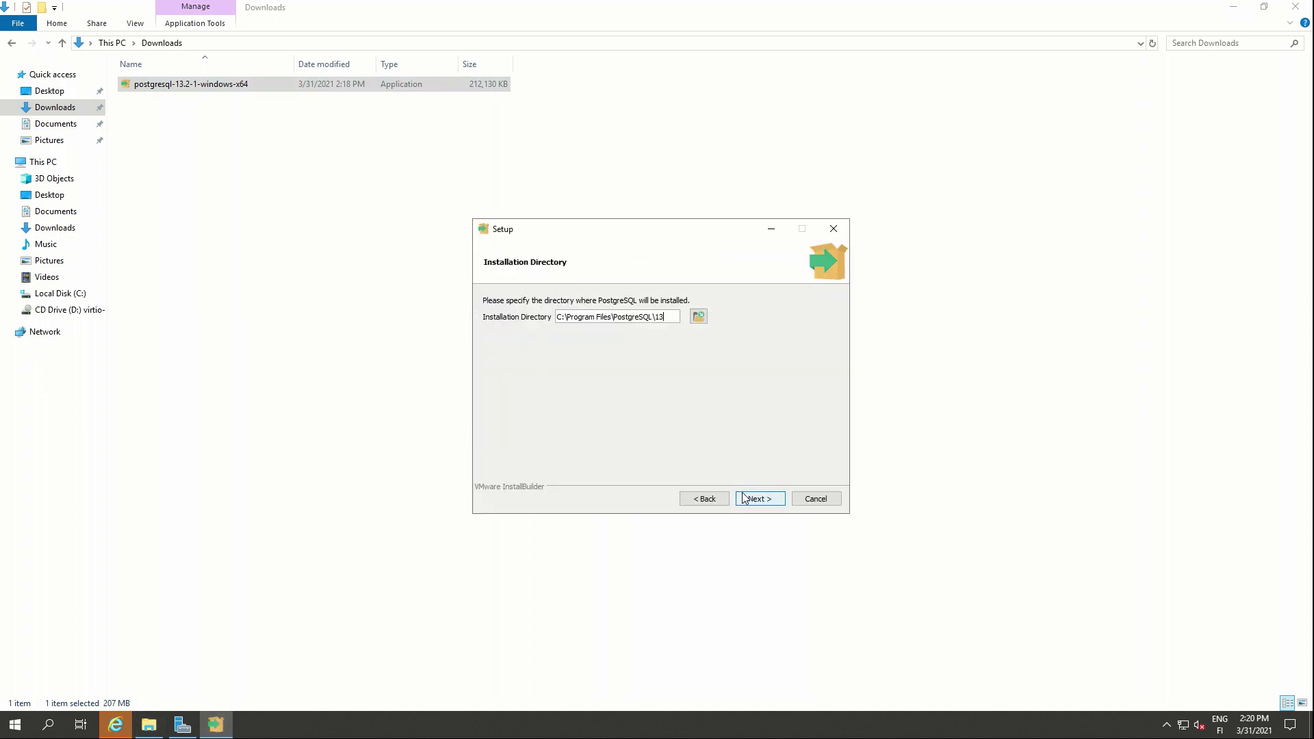
click(746, 498)
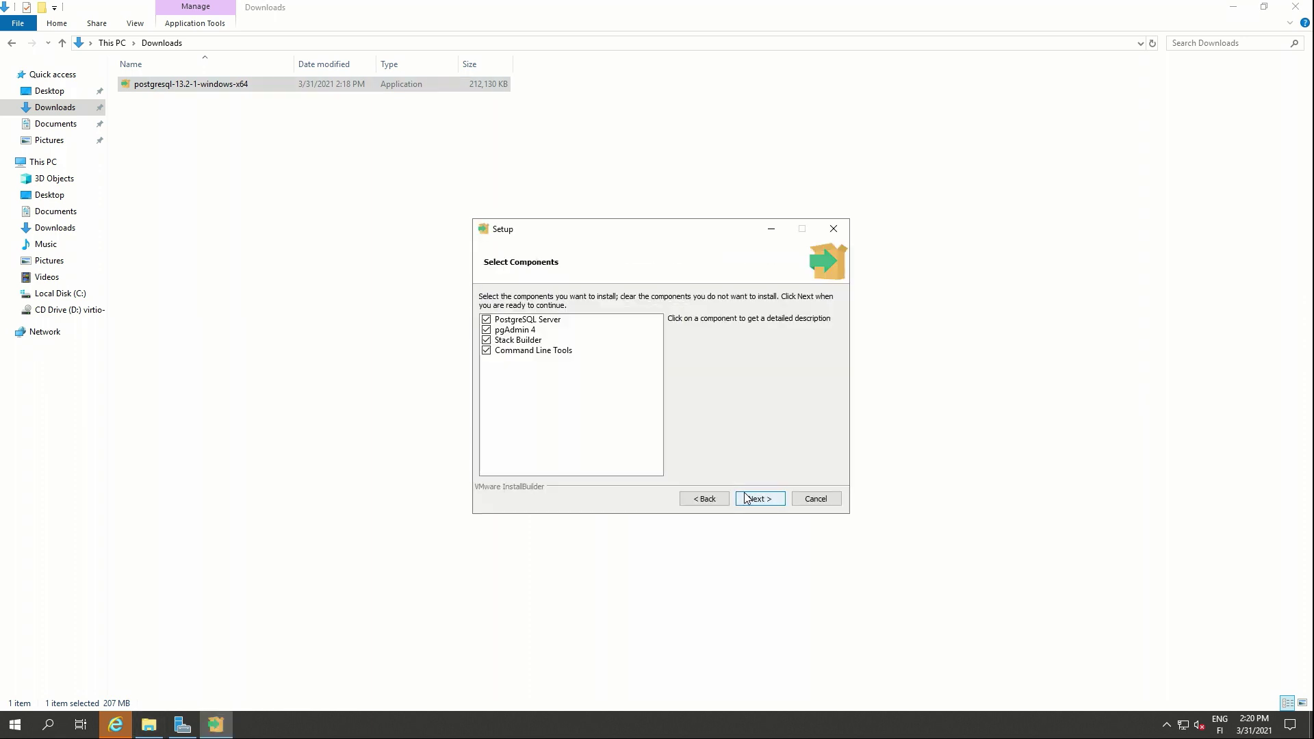
- Keep all four components (Server, pgAdmin 4, Stack Builder, Command Line Tools) and the default data directory
click(538, 323)
click(535, 331)
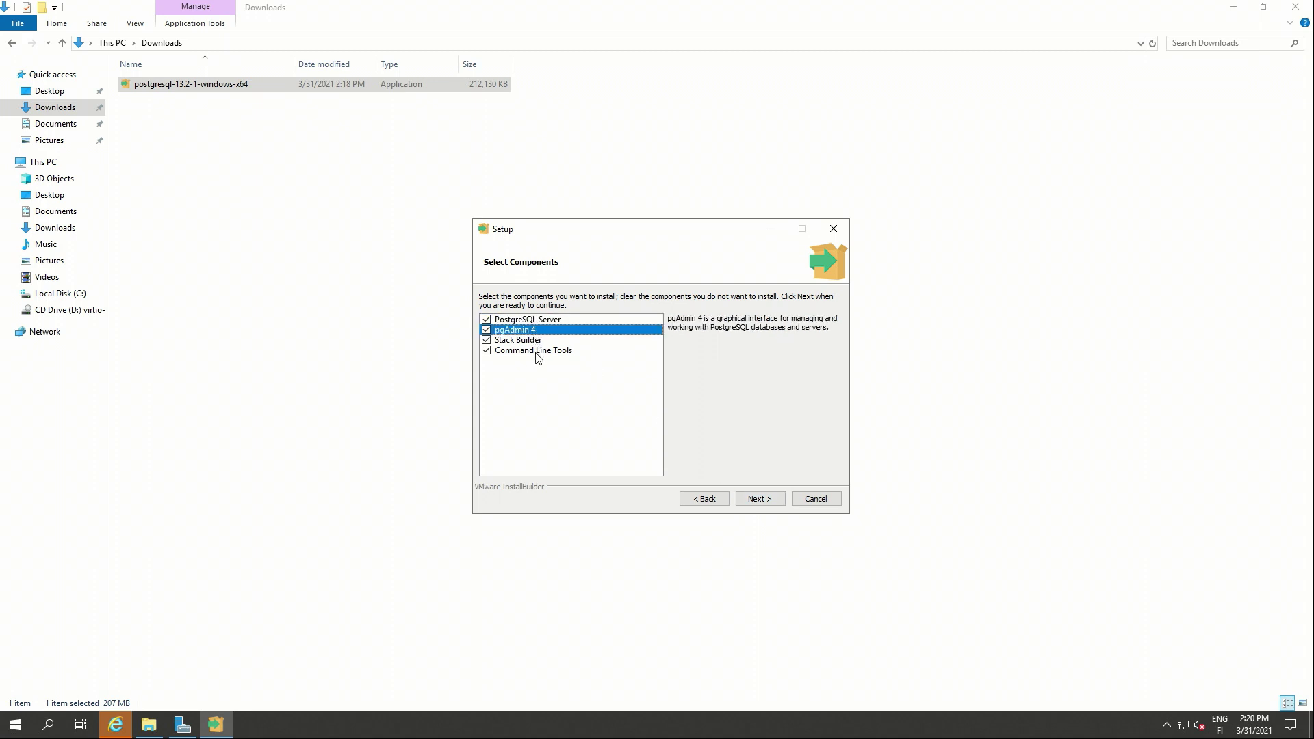
click(538, 355)
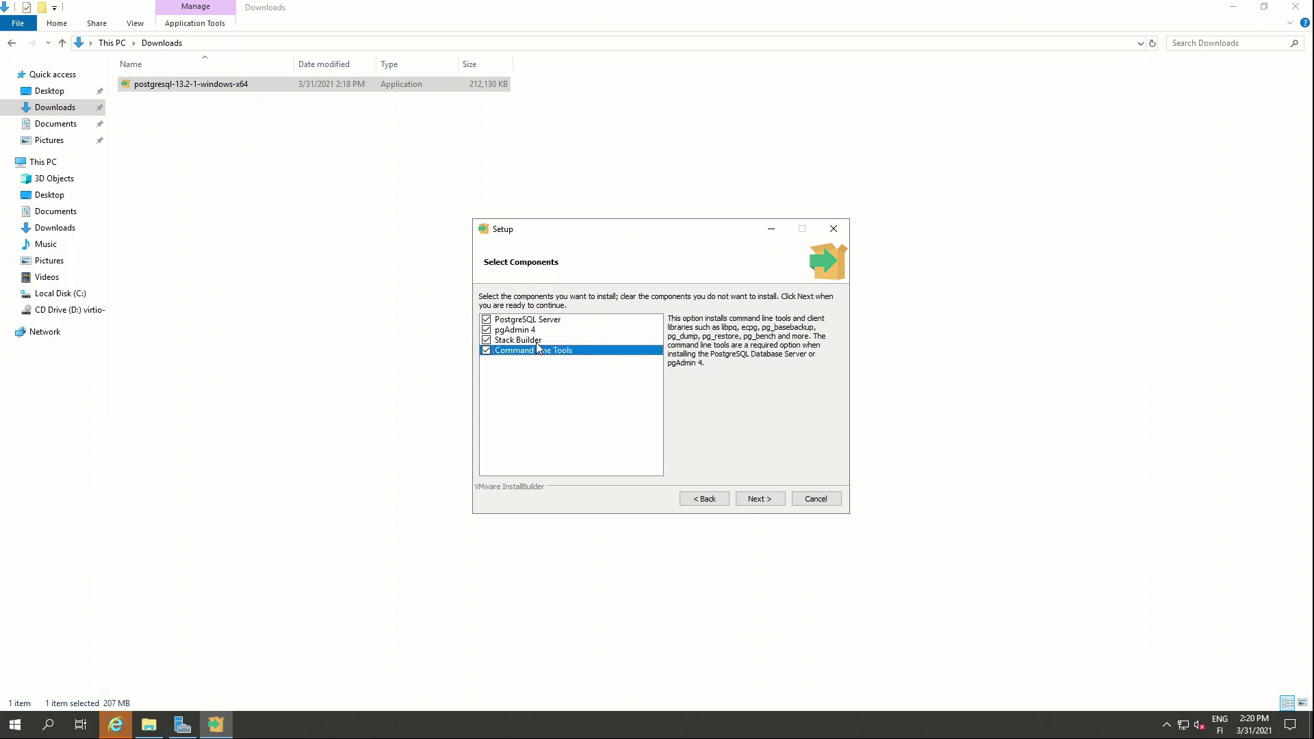
click(536, 343)
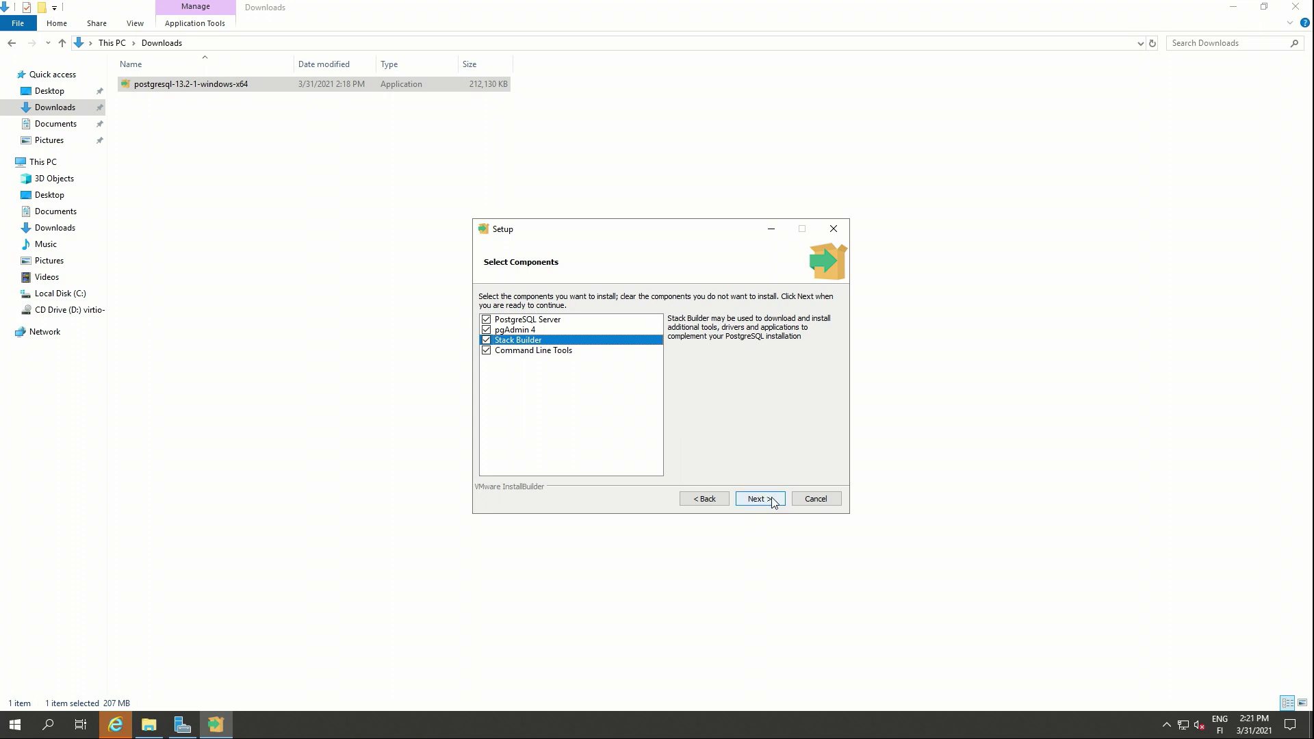
click(760, 499)
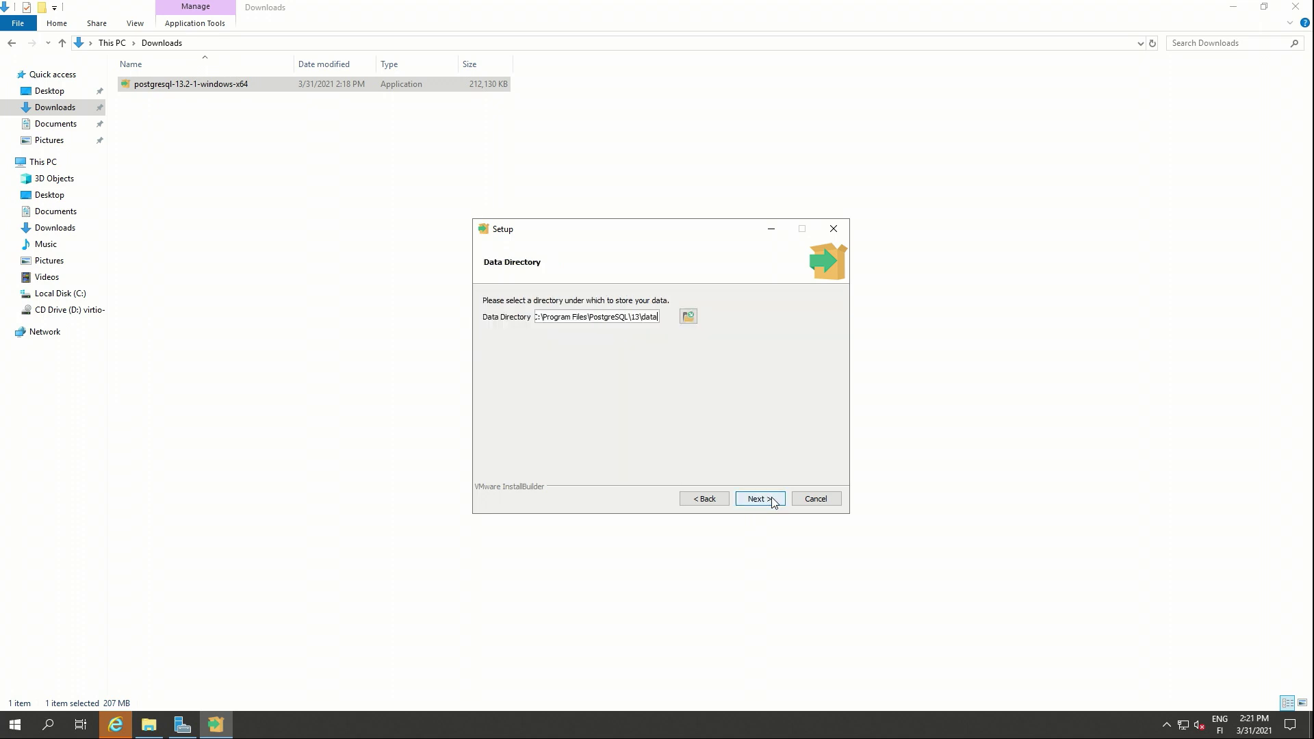
click(760, 499)
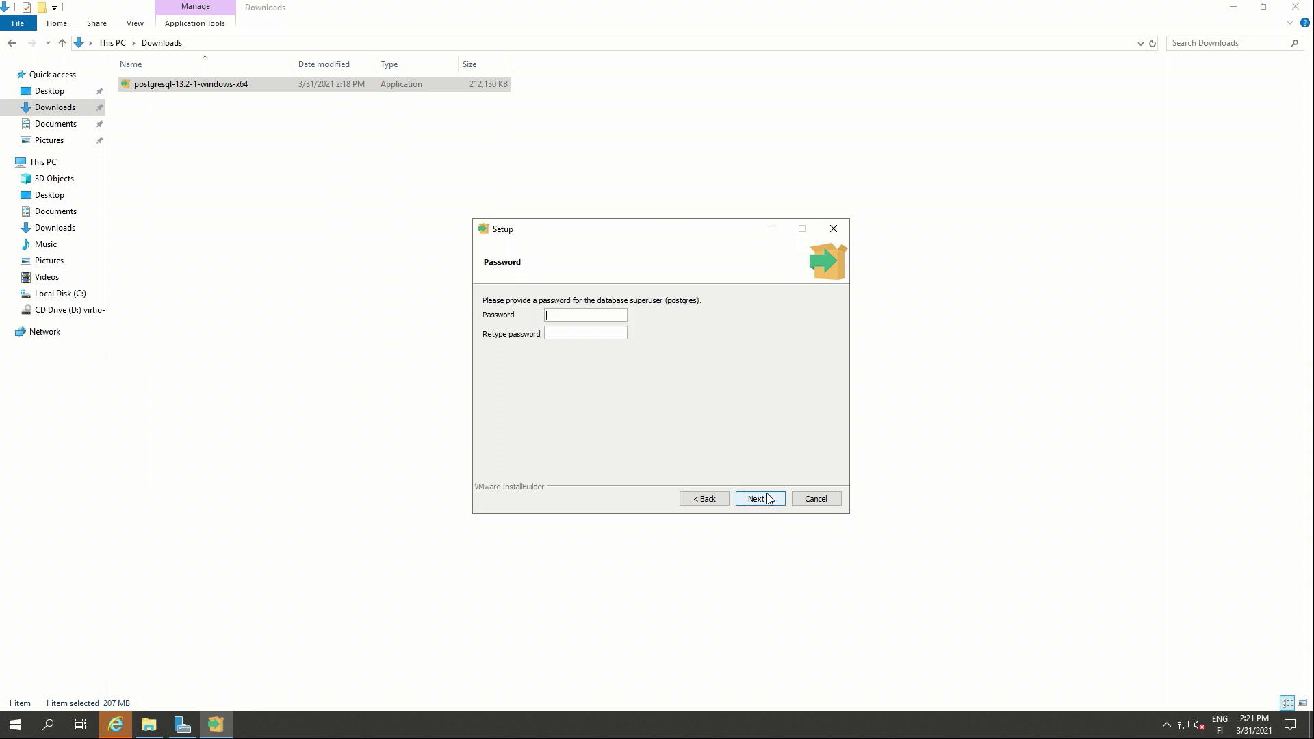
- Enter and confirm the superuser password
text(1234)
key(Tab)
text(1234)
click(753, 501)
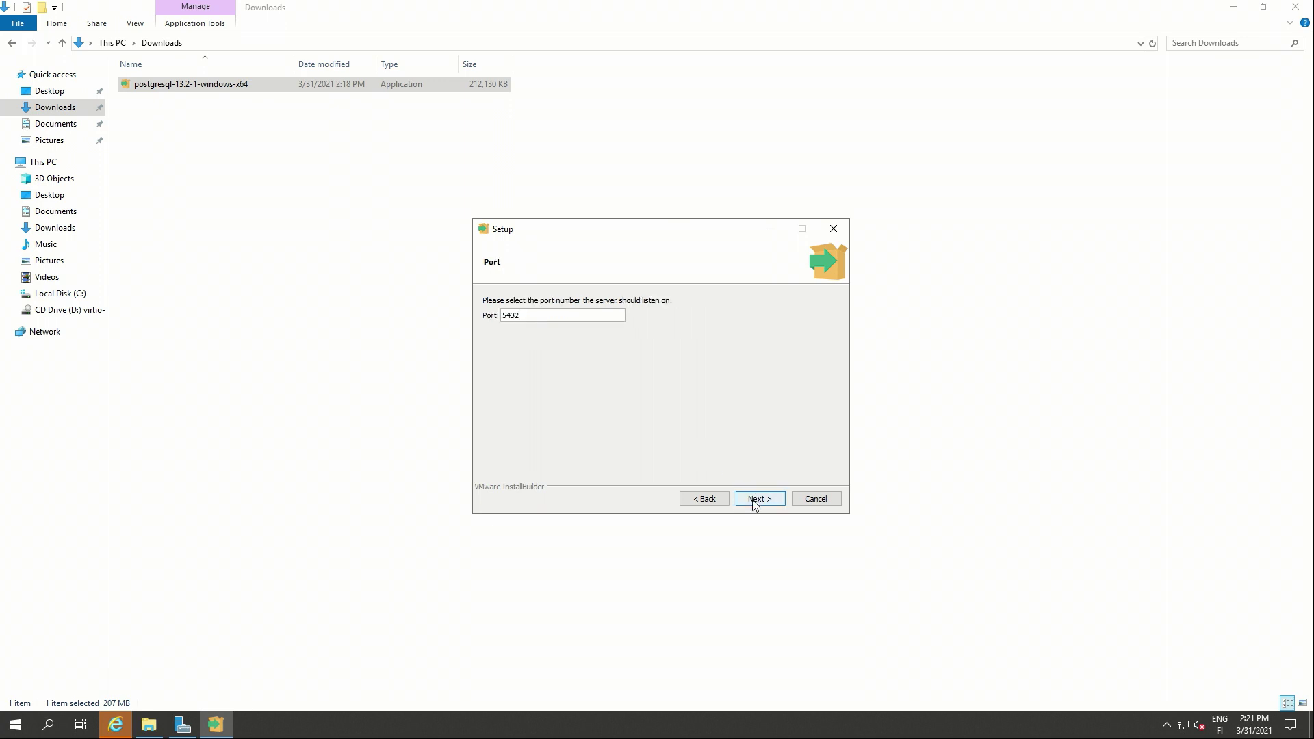
- Keep port 5432 and the default locale
click(754, 502)
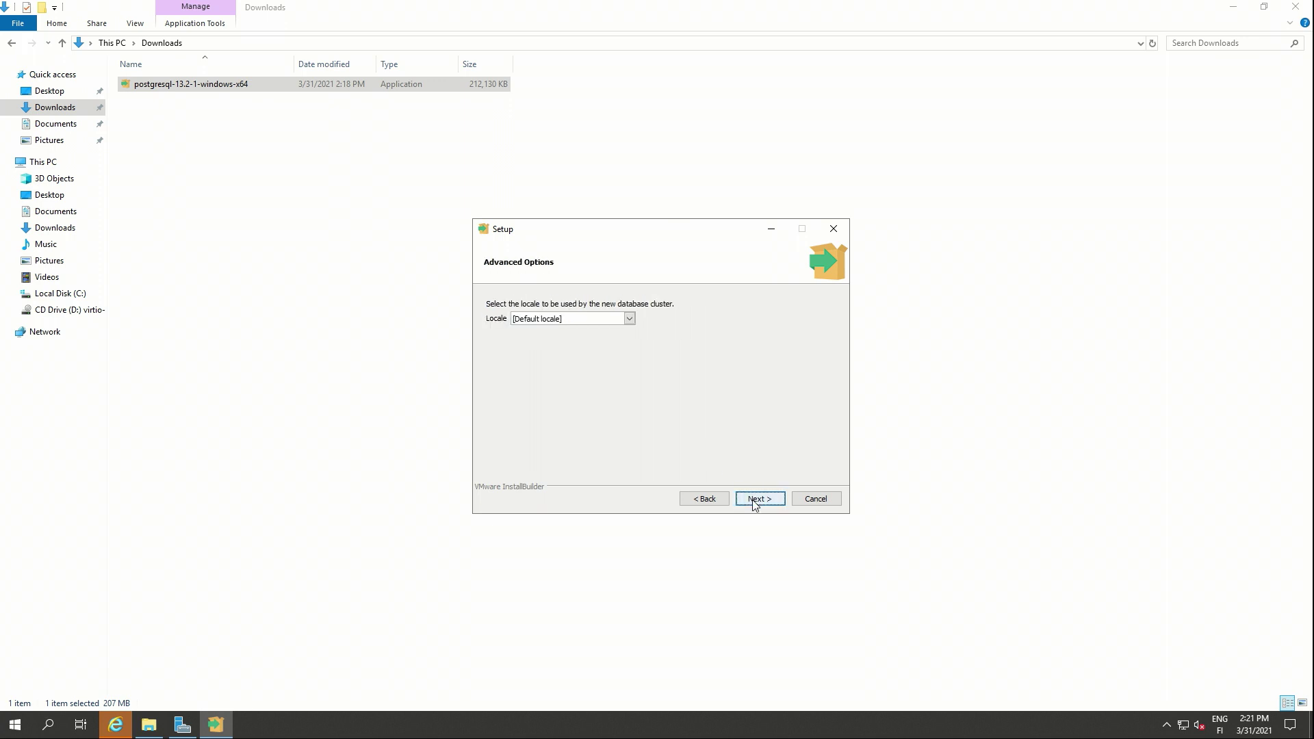
click(629, 319)
click(633, 314)
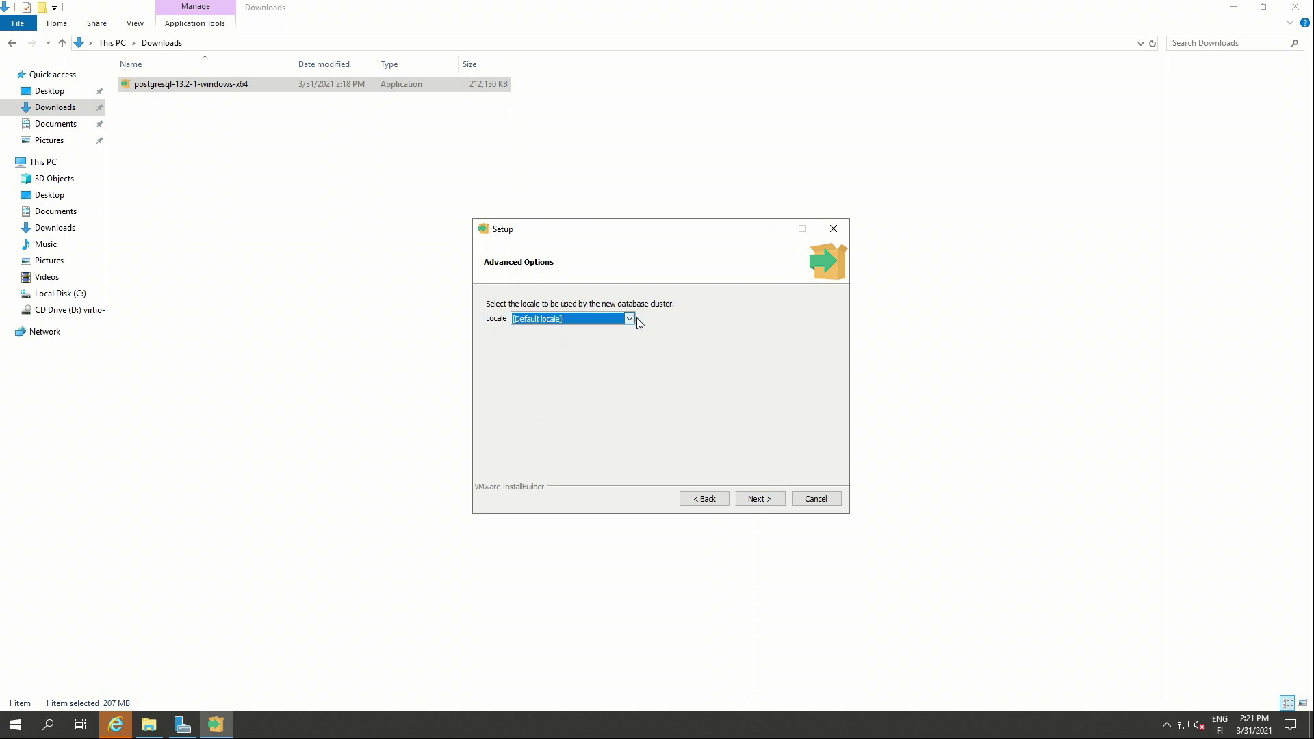
- Accept the summary, install PostgreSQL 13, and finish the wizard
click(768, 500)
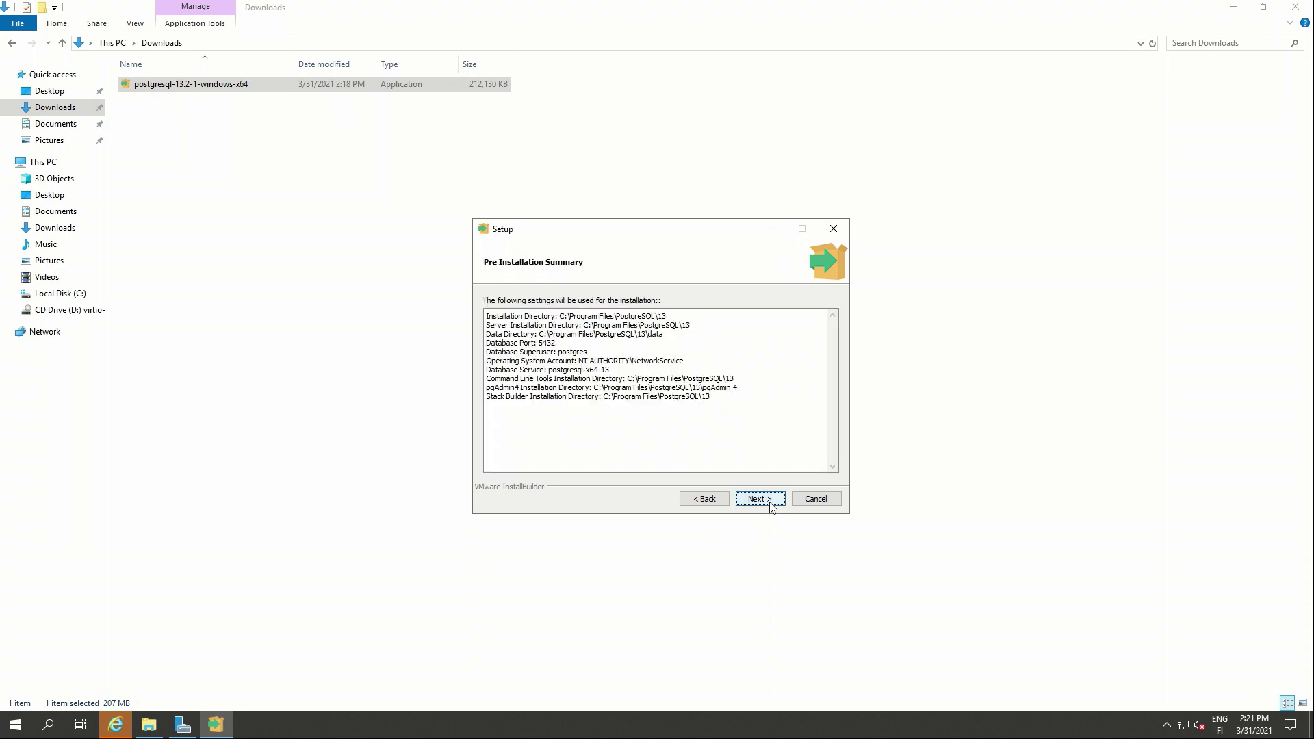
click(771, 505)
click(771, 505)
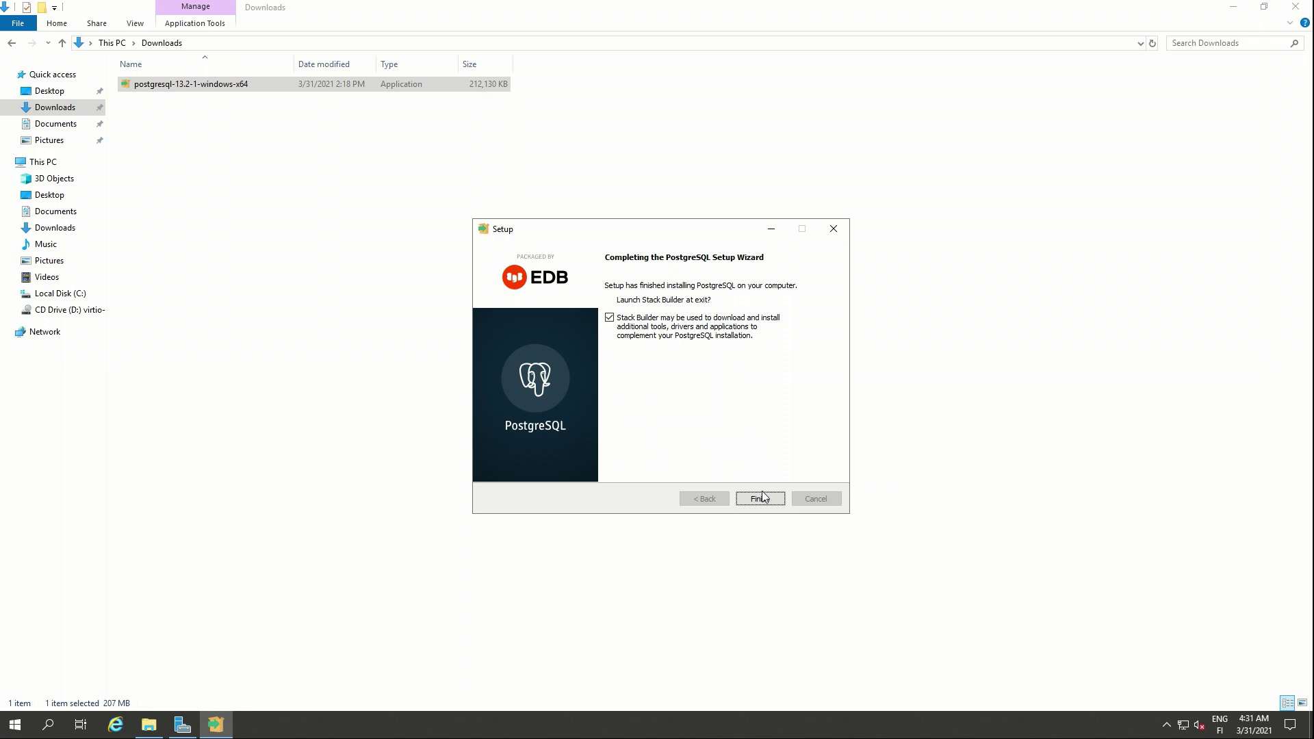
click(762, 498)
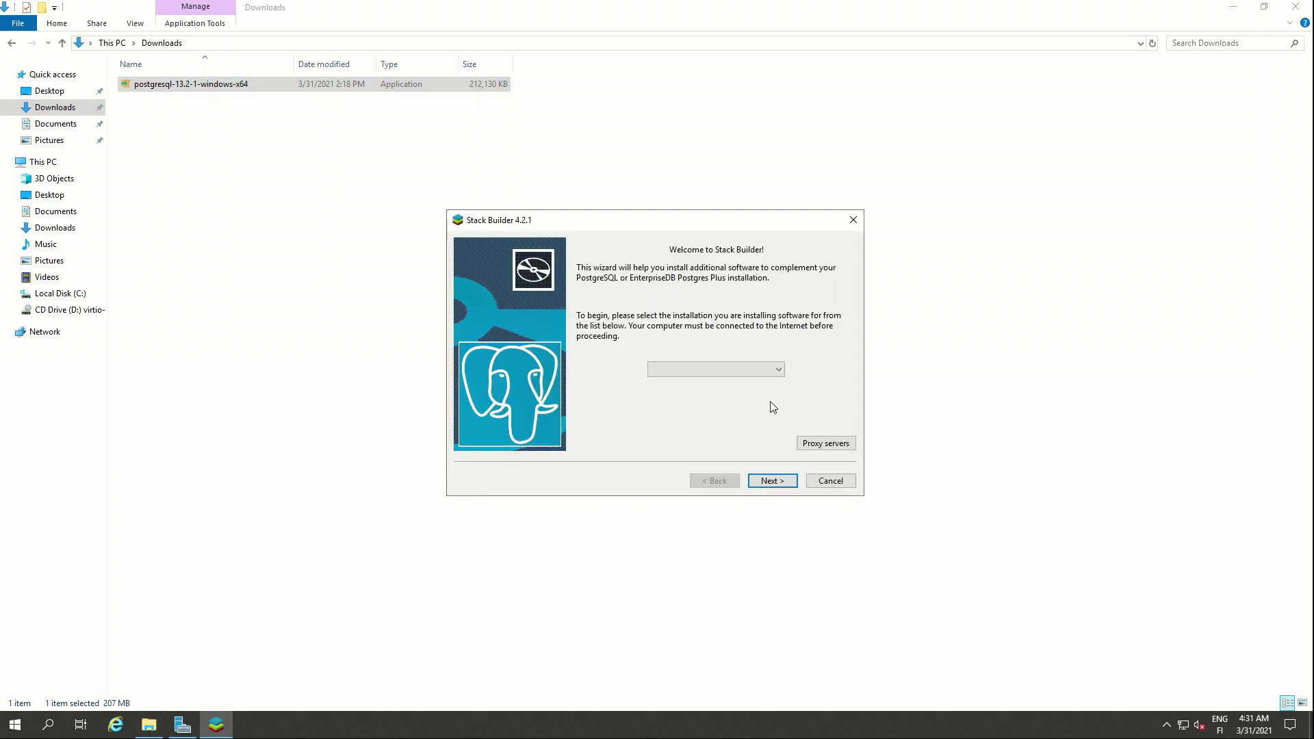
- Select the PostgreSQL 13 (x64) on port 5432 installation and load the application list
click(761, 371)
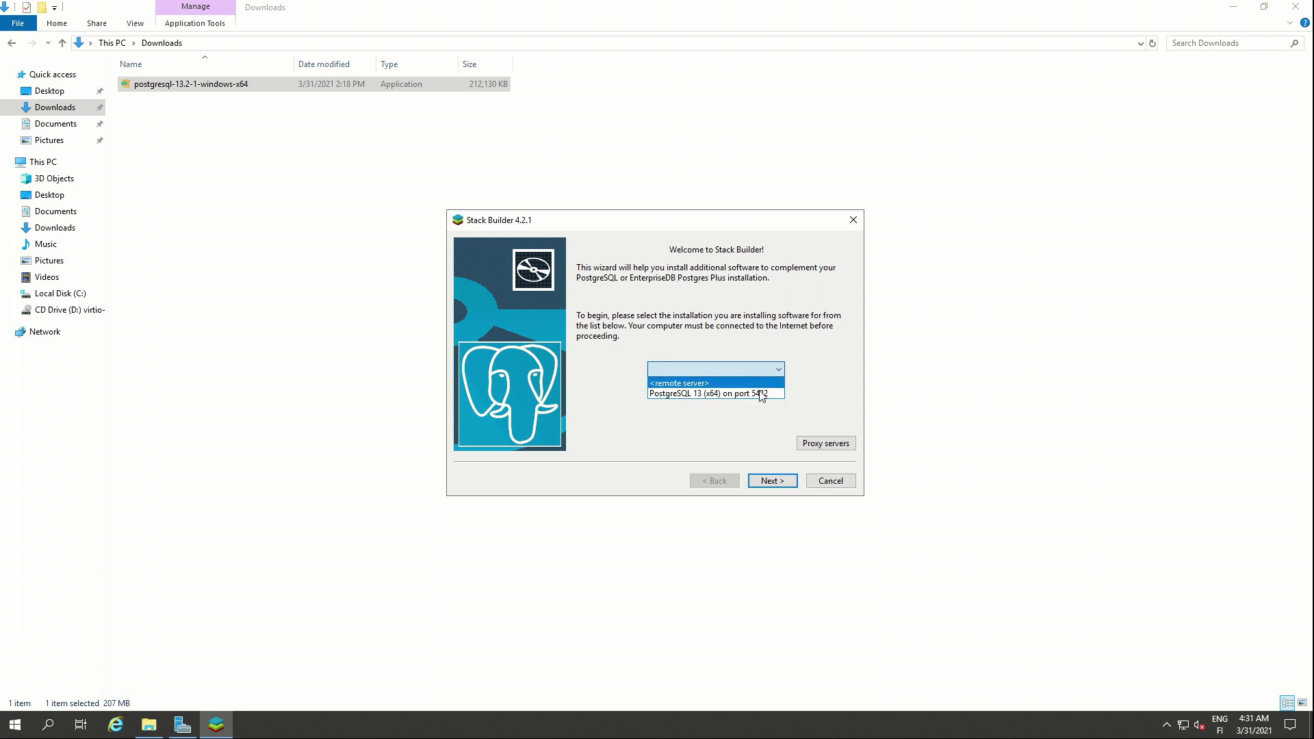
click(761, 396)
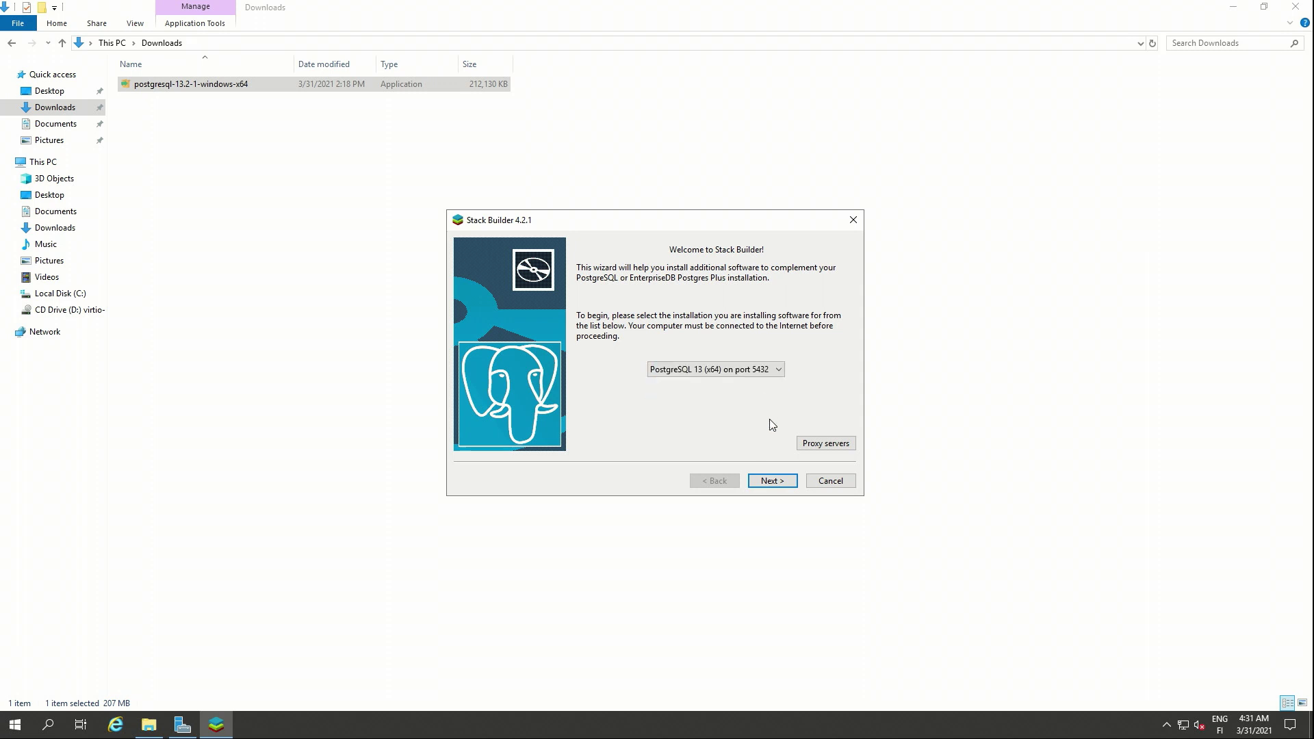
click(790, 486)
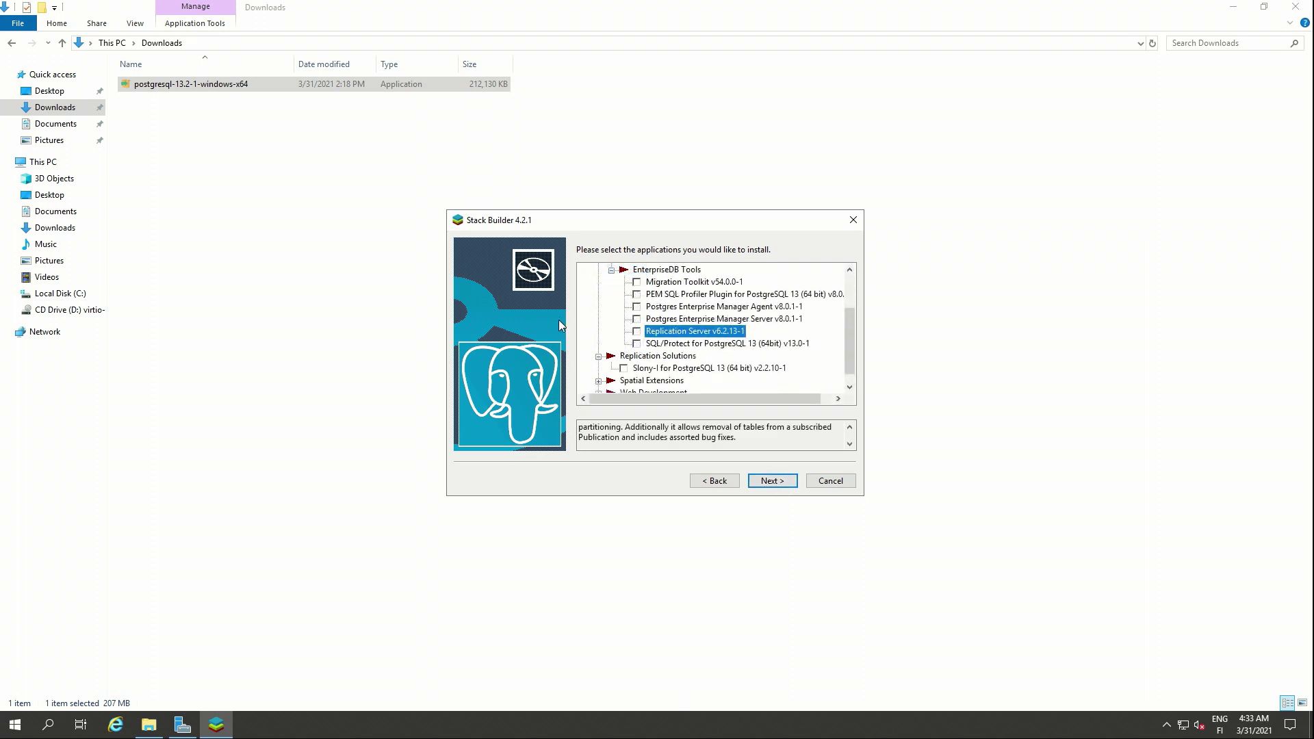
- Tick Slony-I for PostgreSQL 13 and look over Replication Server v6.2.13-1
click(629, 368)
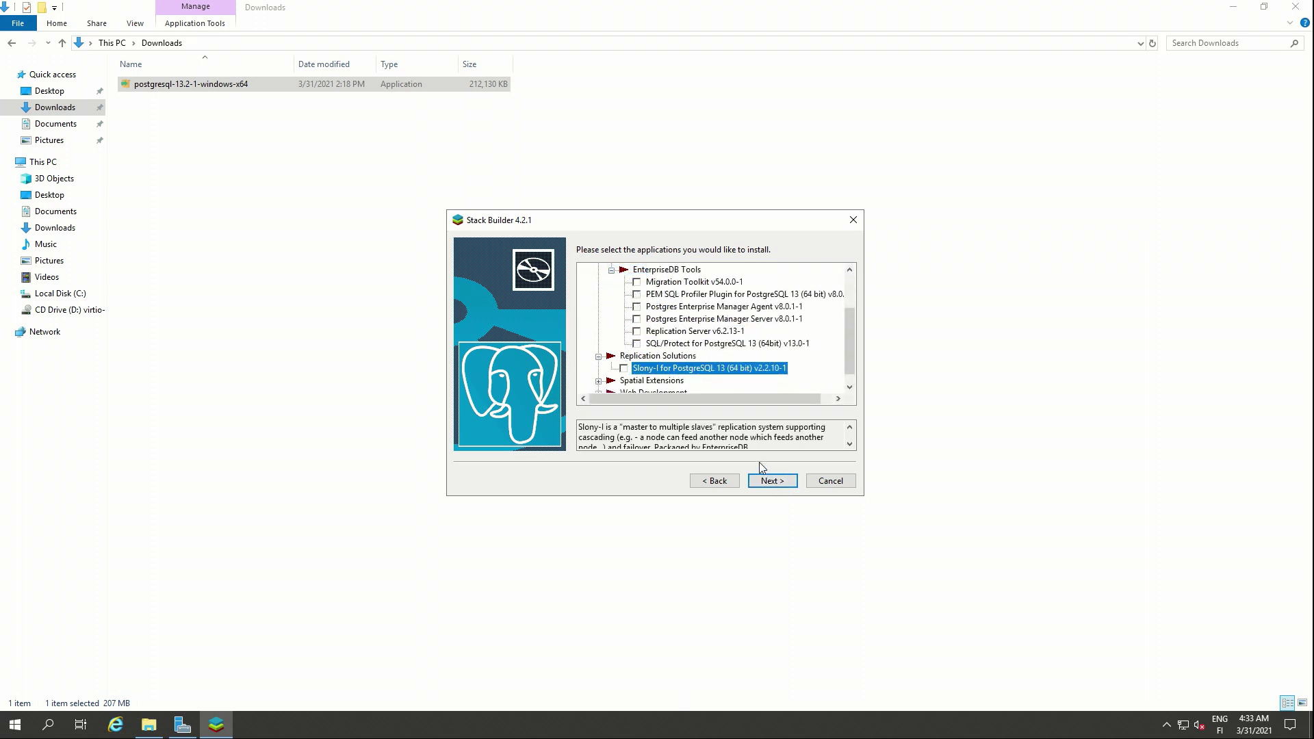
click(624, 369)
click(638, 333)
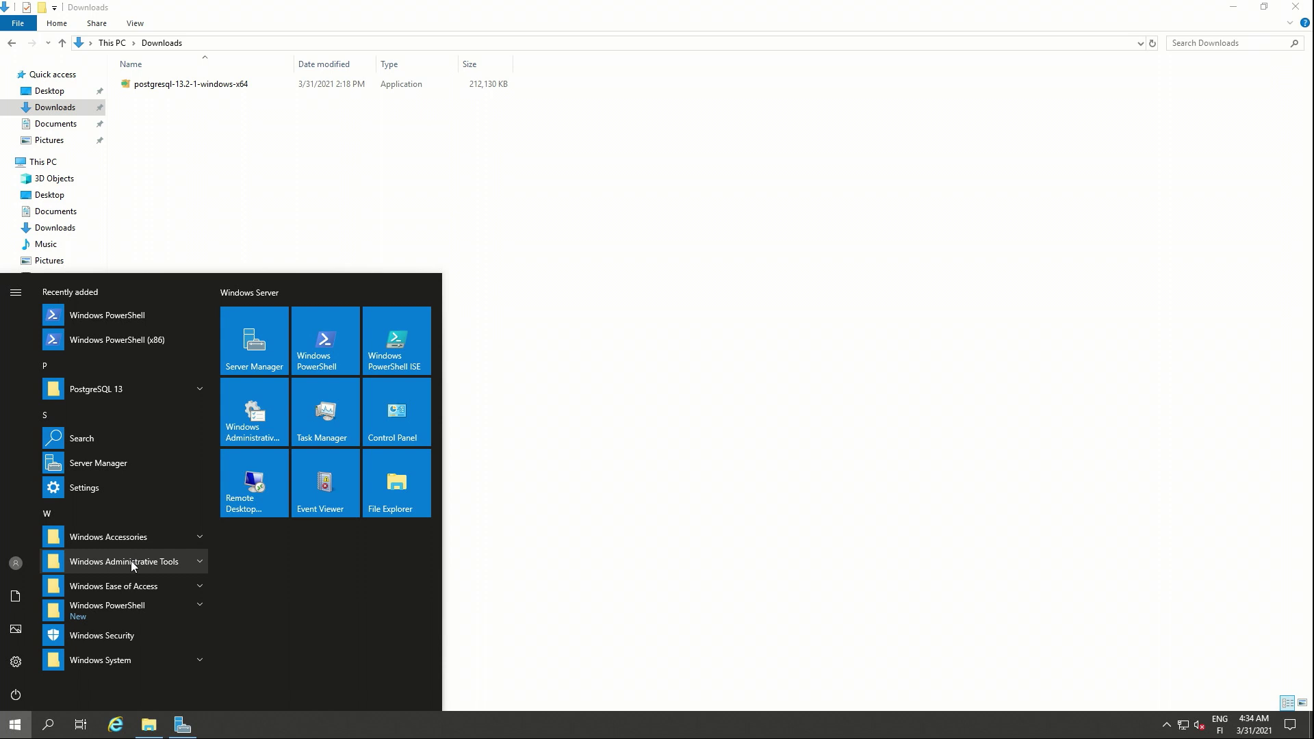
- Search 'firewa' in Start and open Windows Defender Firewall with Advanced Security
text(firewa)
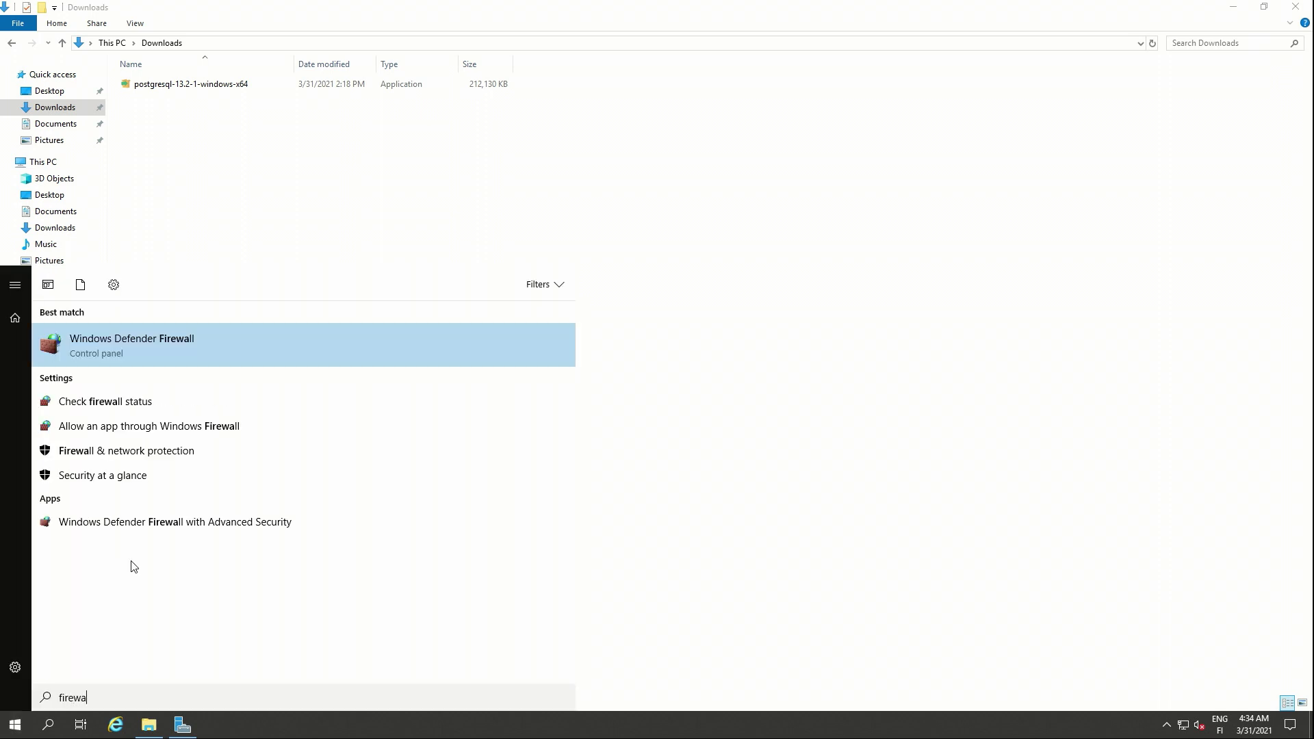
key(Down)
key(Down)
key(Down)
key(Down)
key(Down)
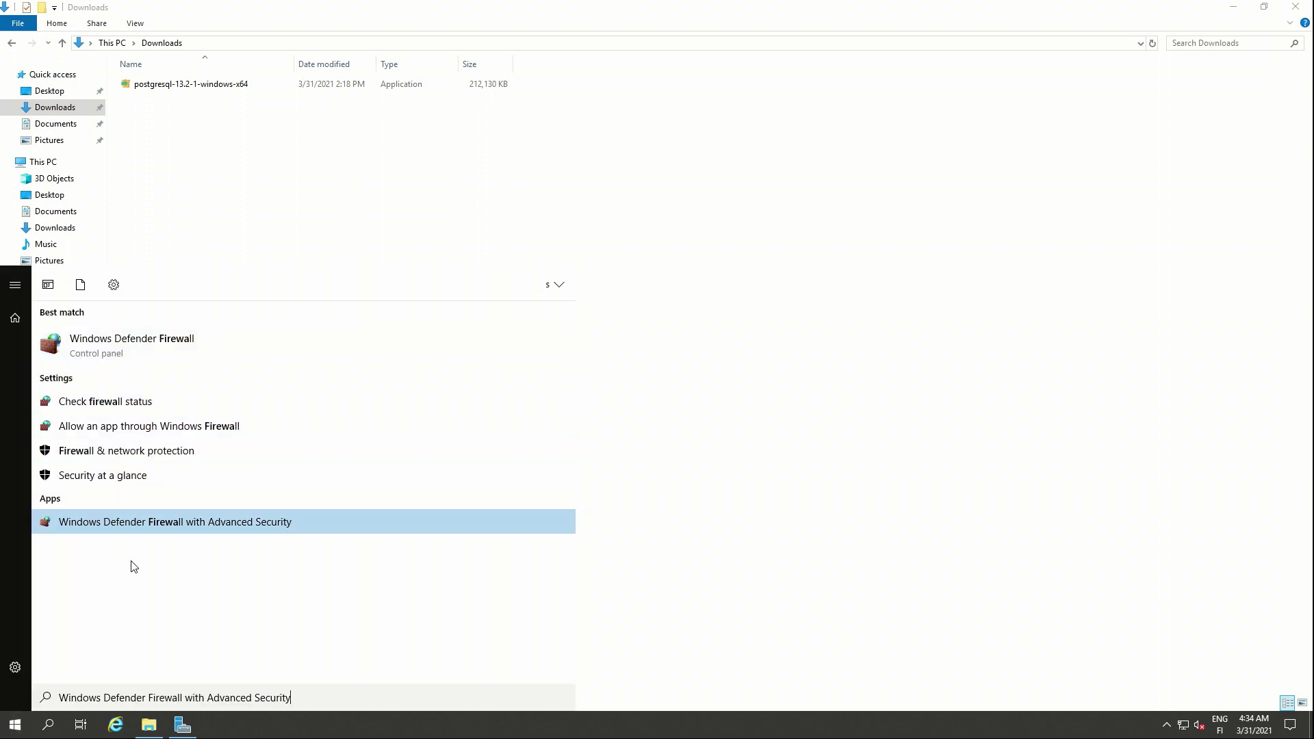
key(Return)
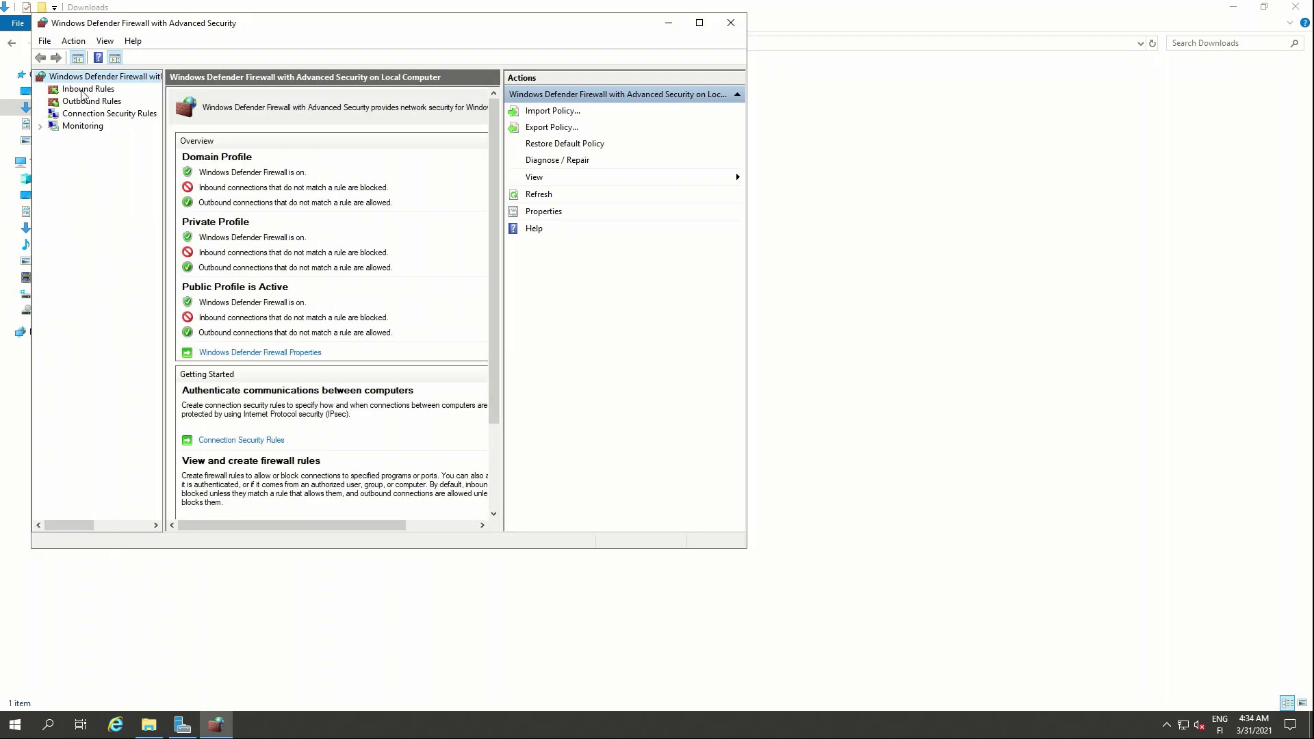
- Start a new inbound Port rule for TCP port 5432
click(82, 92)
click(541, 112)
click(277, 262)
key(Return)
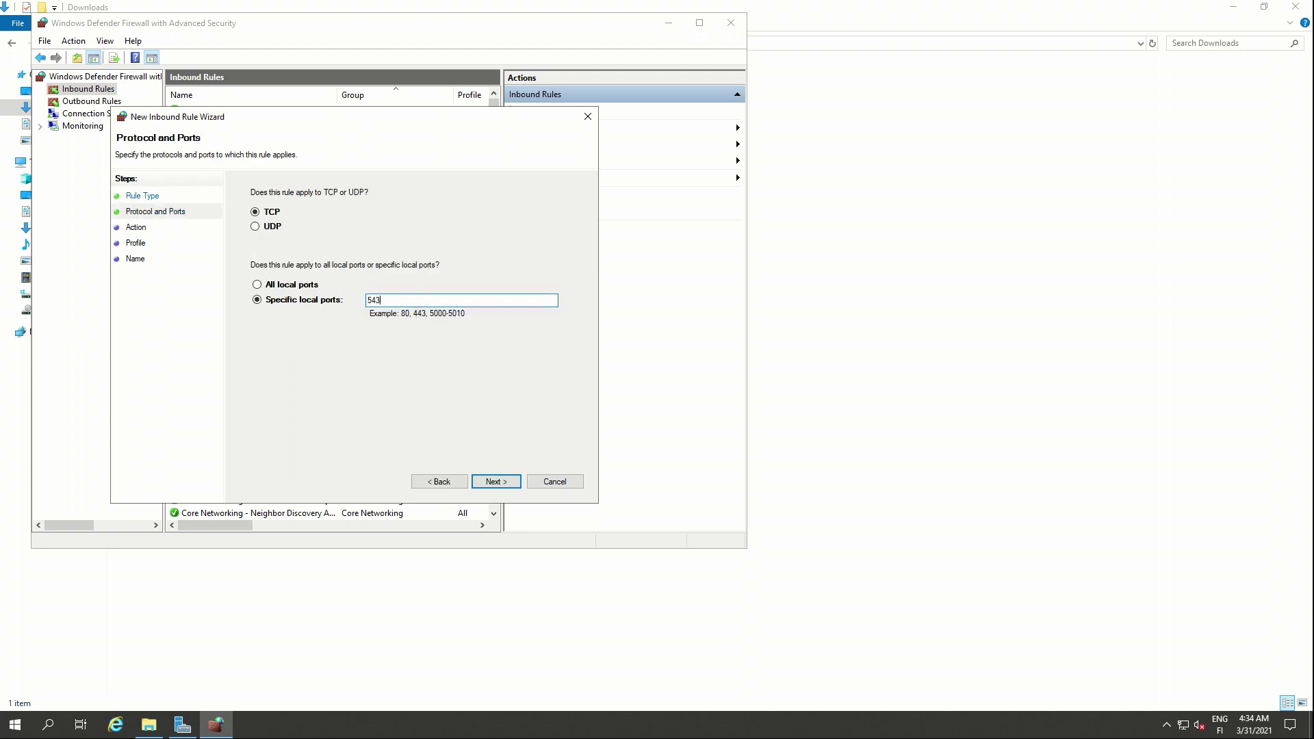
click(512, 489)
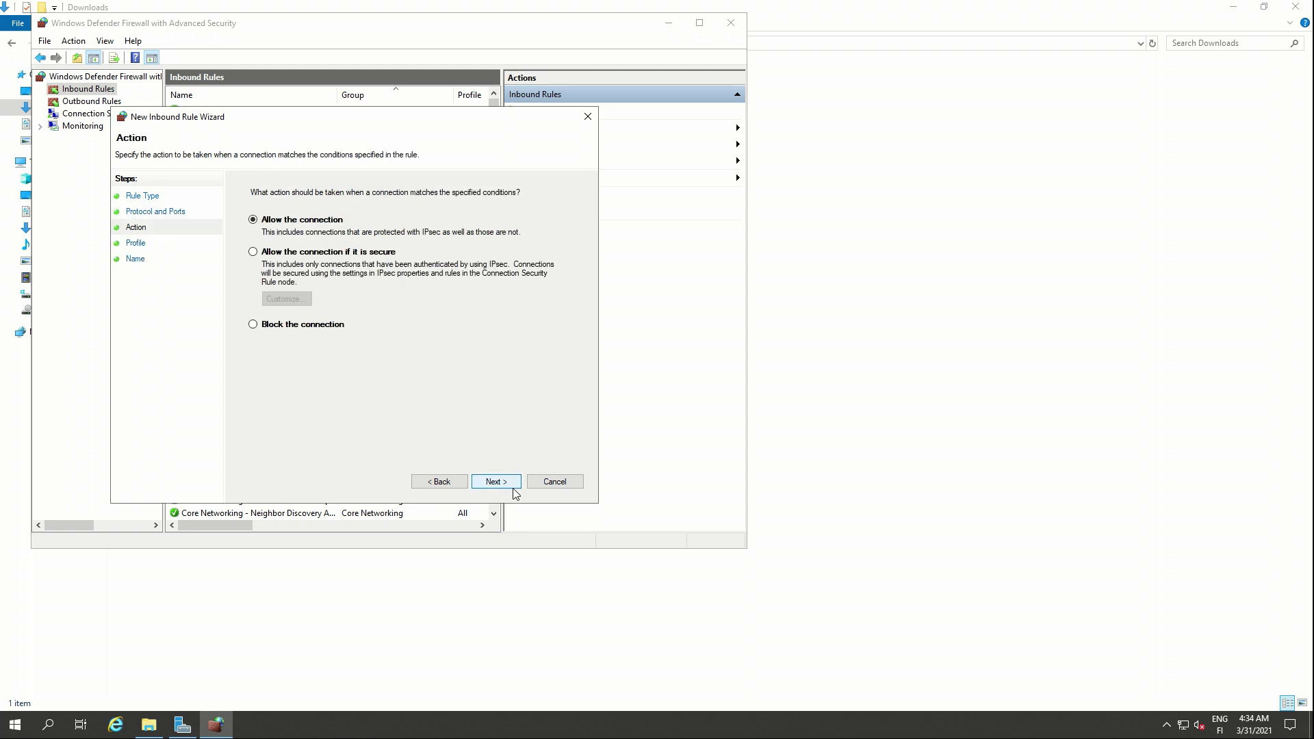
- Allow the connection on all profiles, name the rule 'postgresql', and close the console
click(512, 489)
click(512, 487)
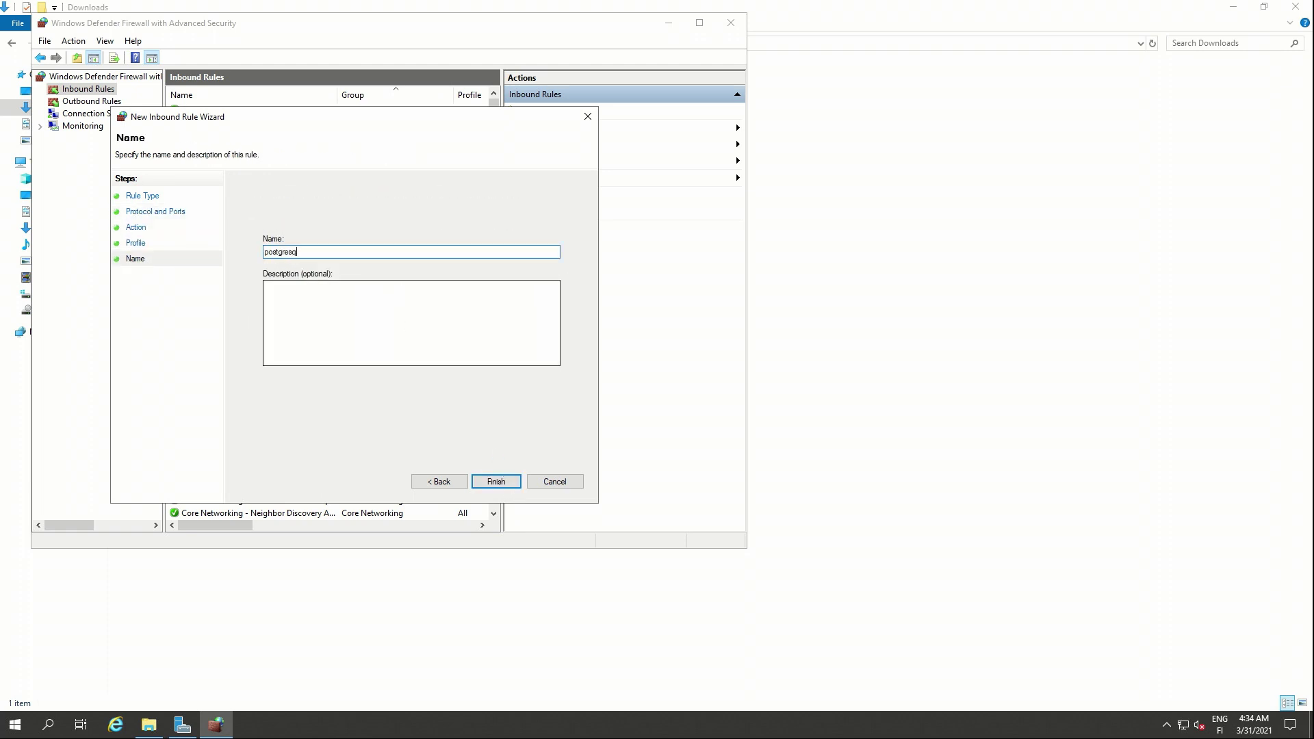
text(postgresql)
key(Return)
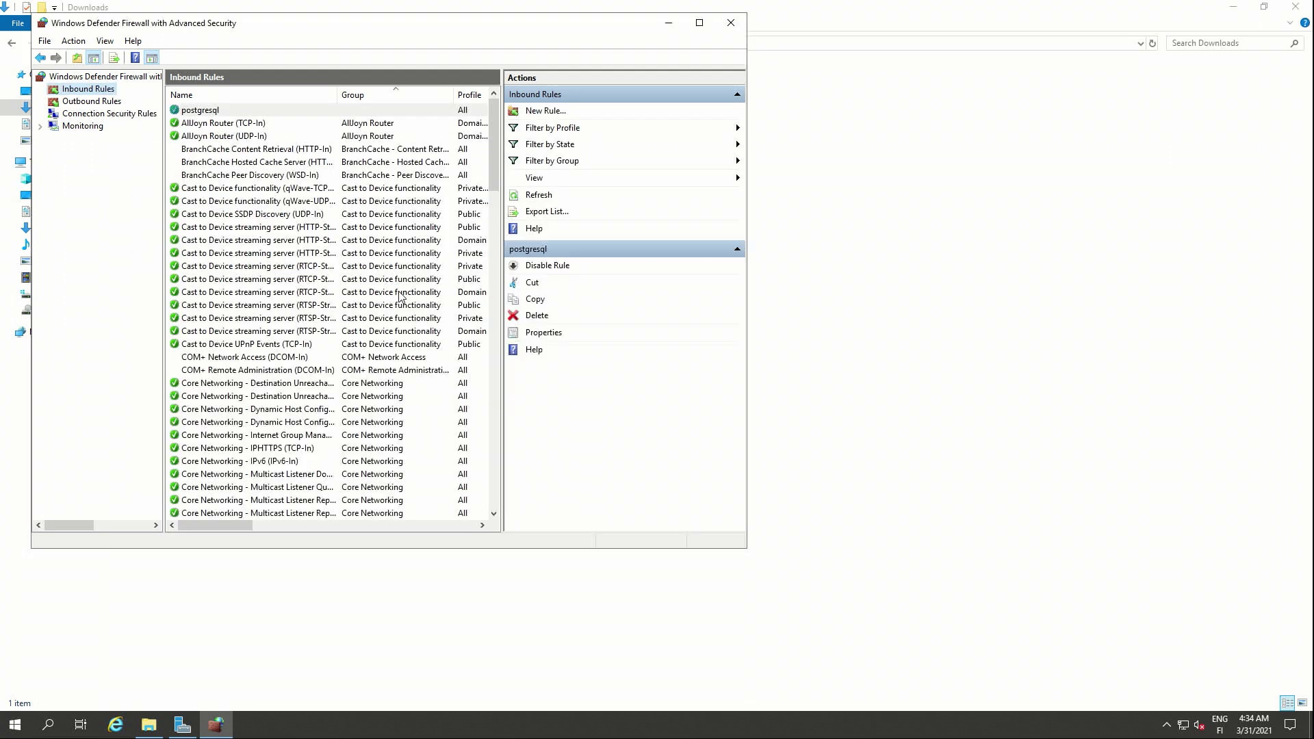
click(731, 23)
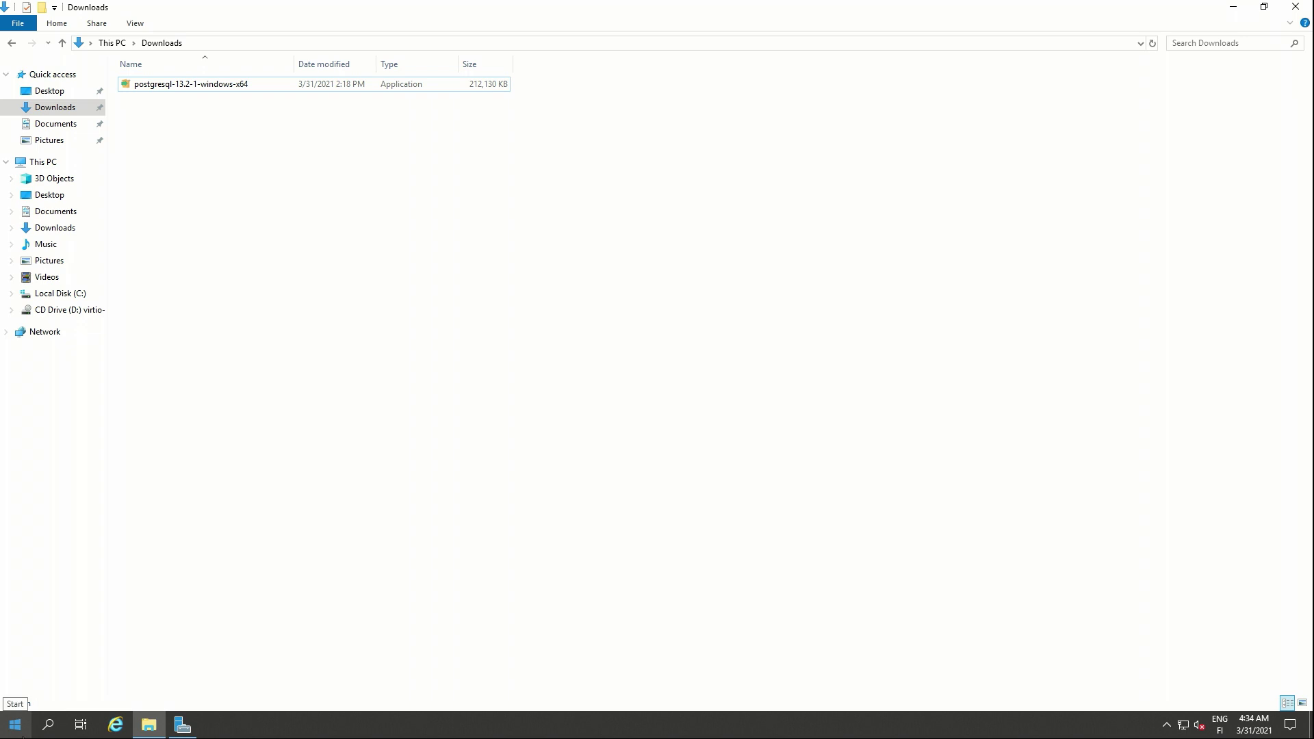
- Launch pgAdmin 4 from the Start menu's PostgreSQL 13 group
click(14, 724)
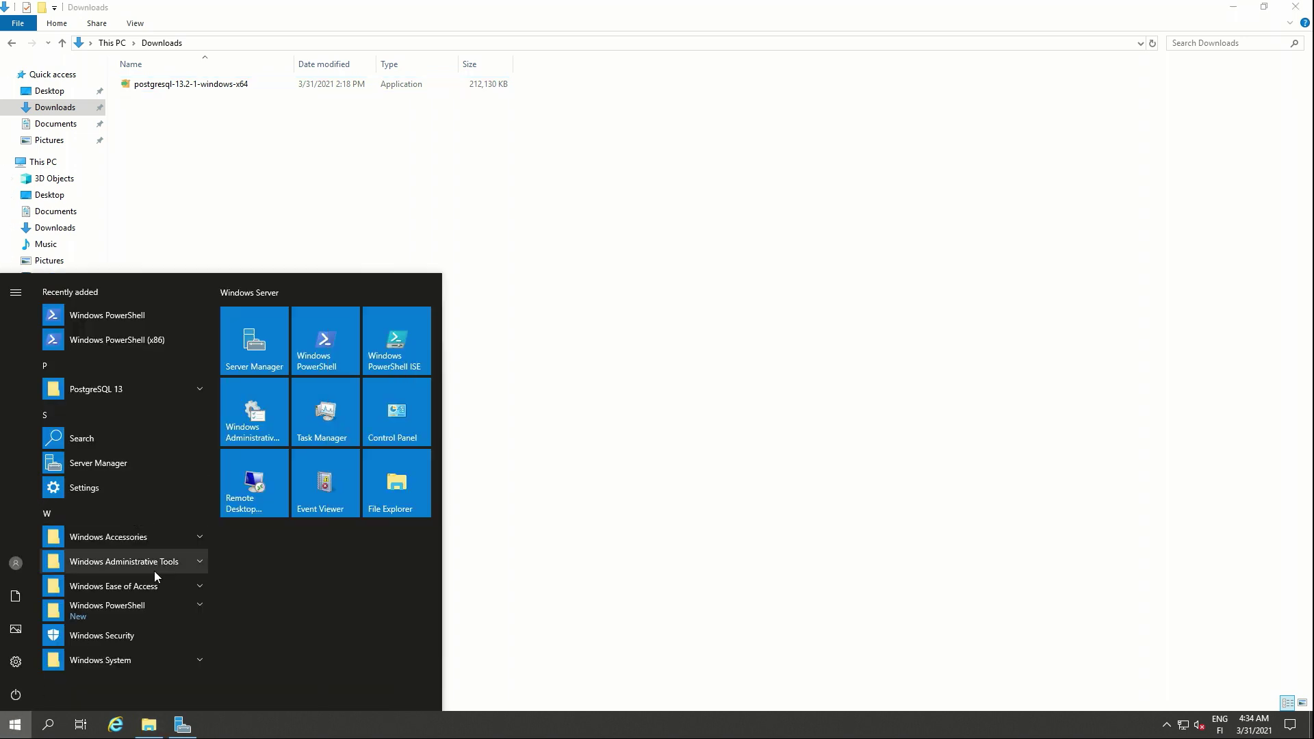
click(138, 388)
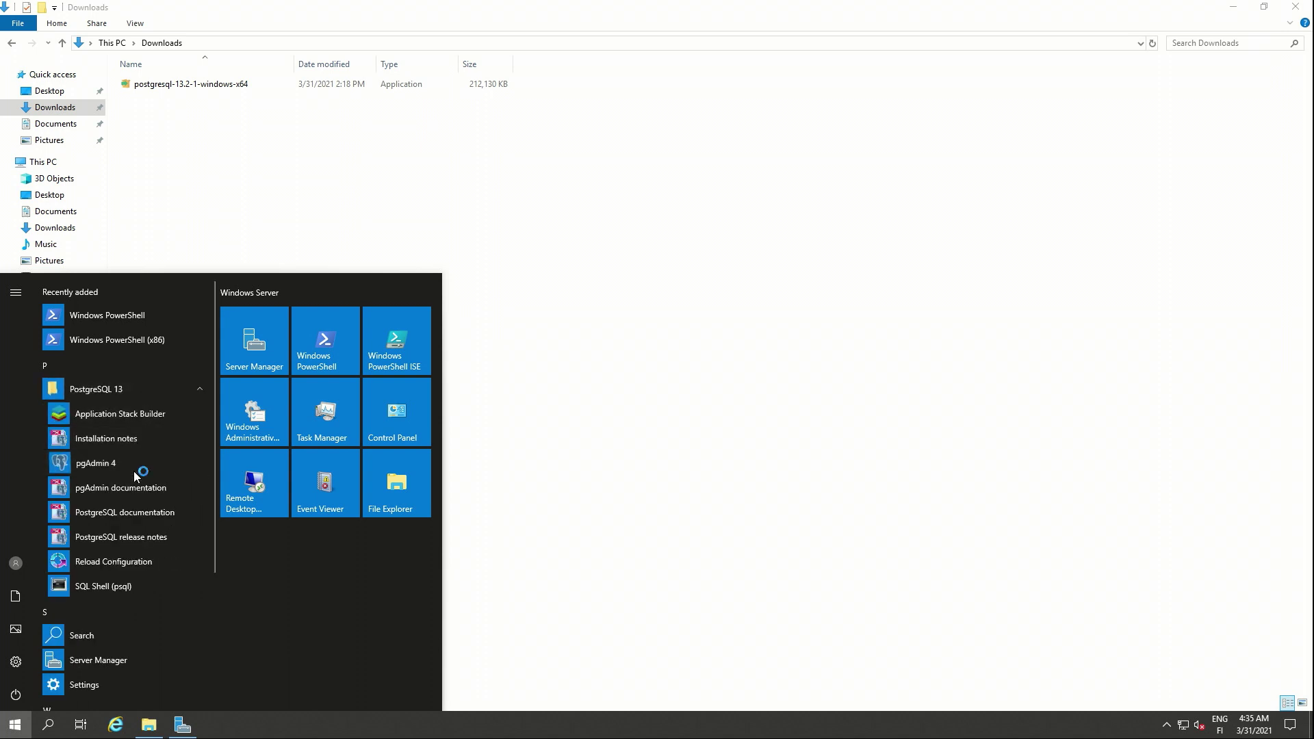
click(134, 471)
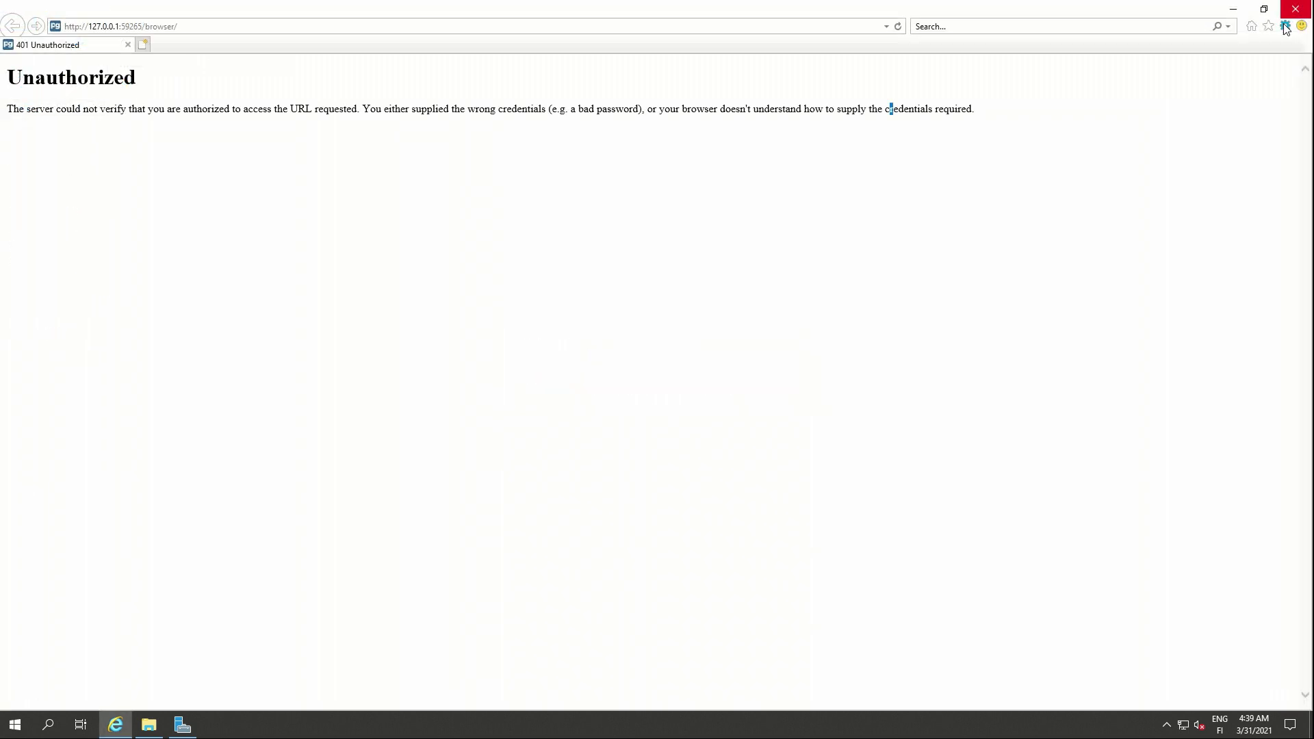
- Add the local pgAdmin address to Internet Explorer's Trusted sites zone and save
click(1285, 26)
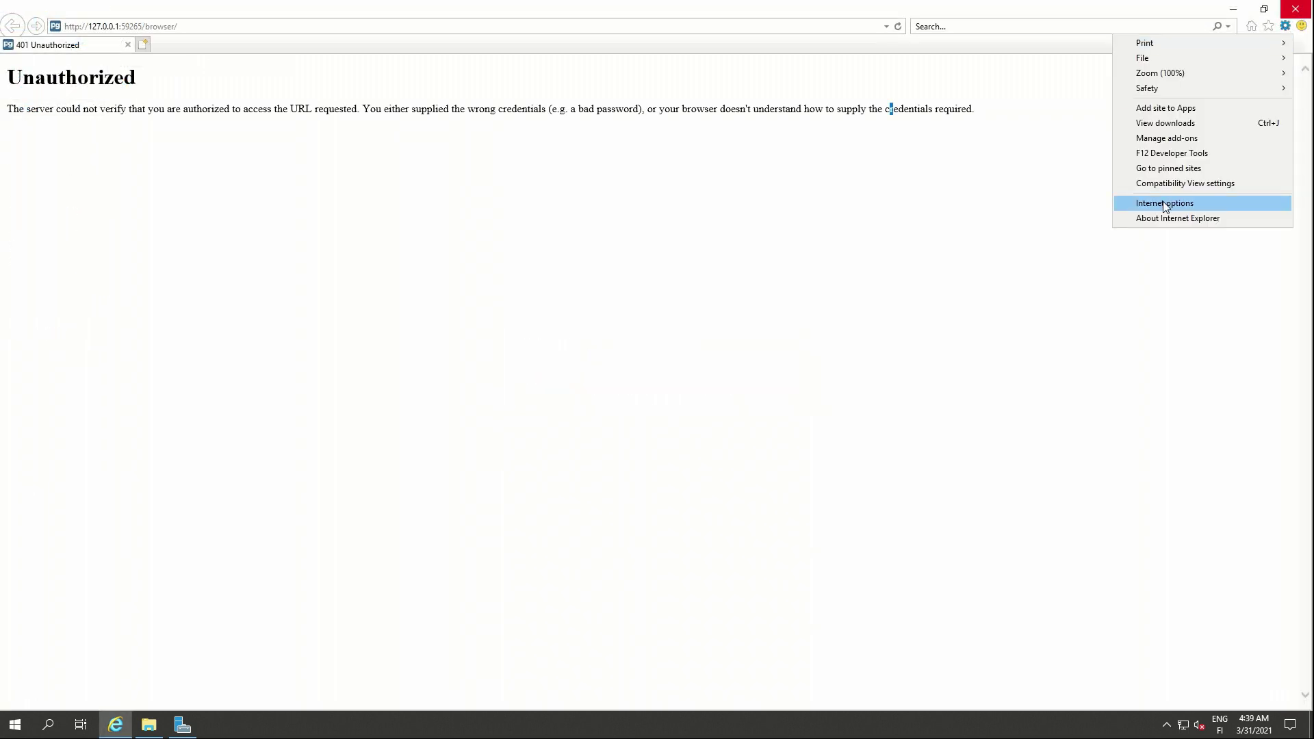
click(1164, 203)
click(99, 39)
click(65, 39)
click(153, 91)
click(223, 140)
click(237, 118)
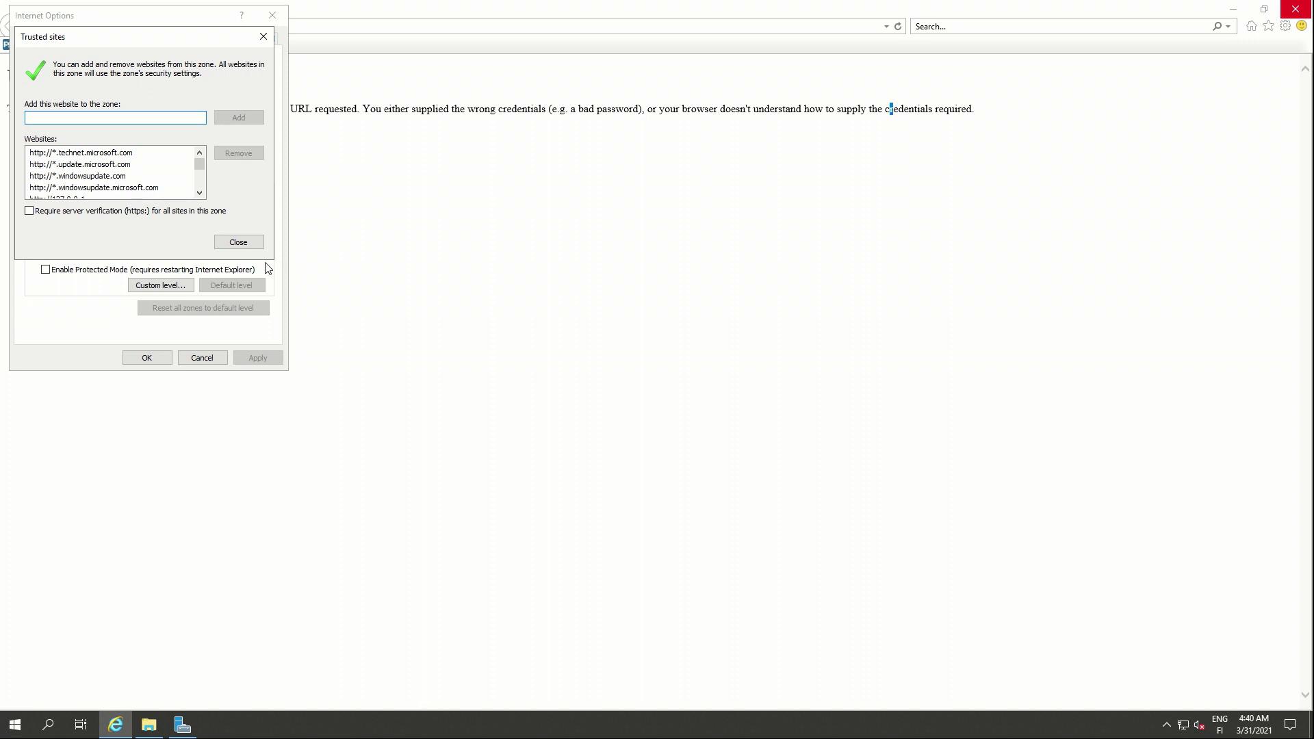
click(260, 252)
click(146, 358)
- Reload pgAdmin and dismiss the unsupported-browser notice
click(265, 26)
key(ctrl+c)
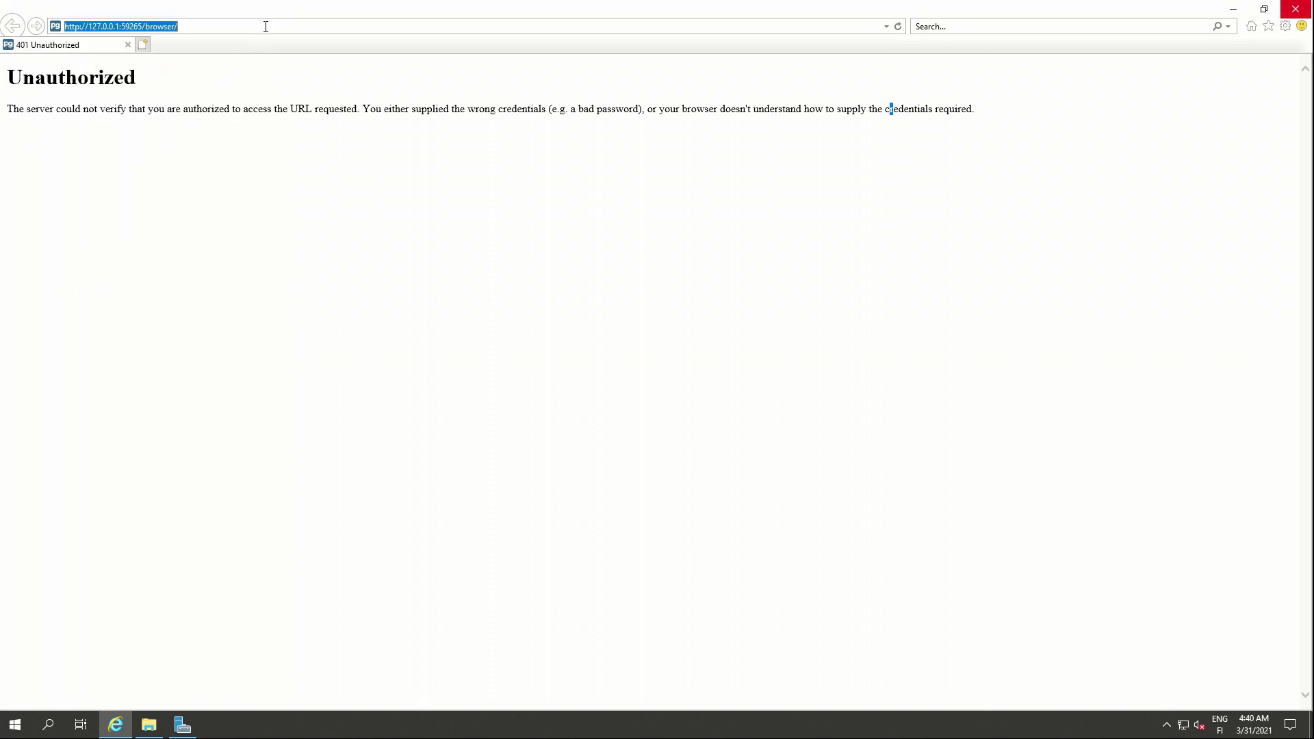
key(Return)
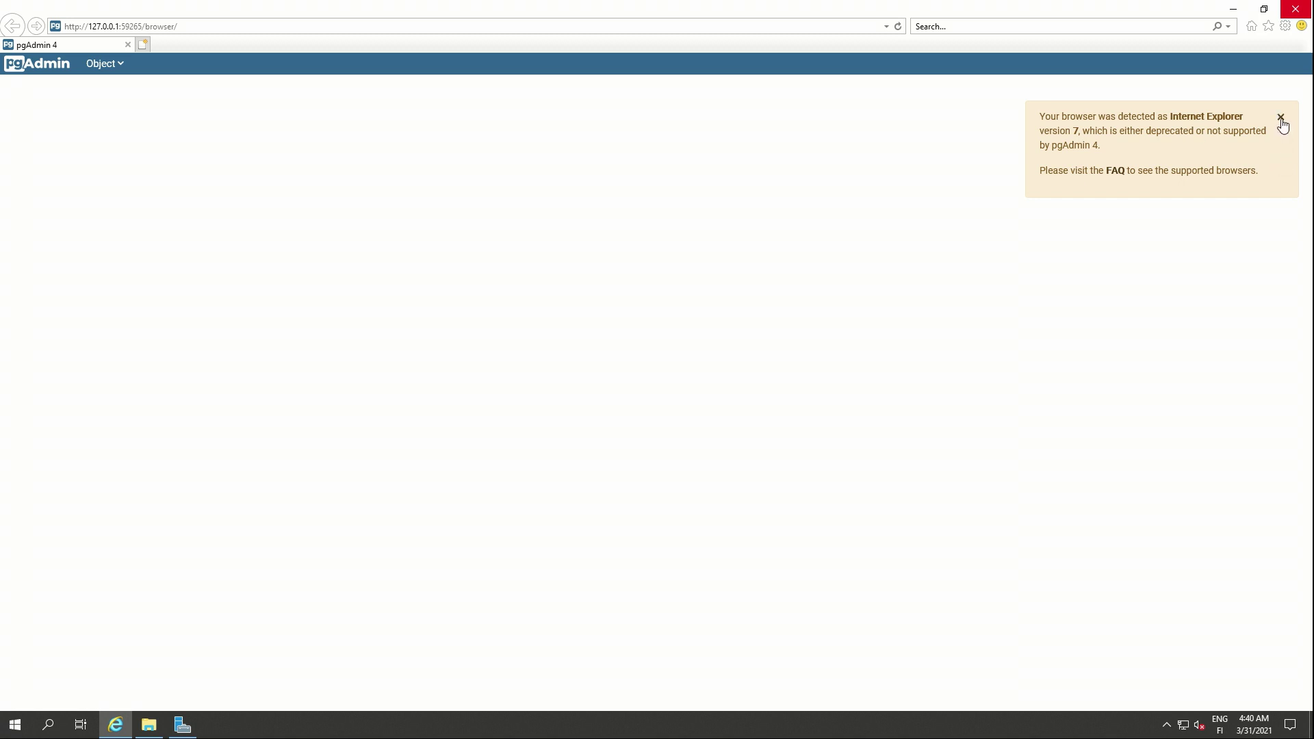
click(1282, 124)
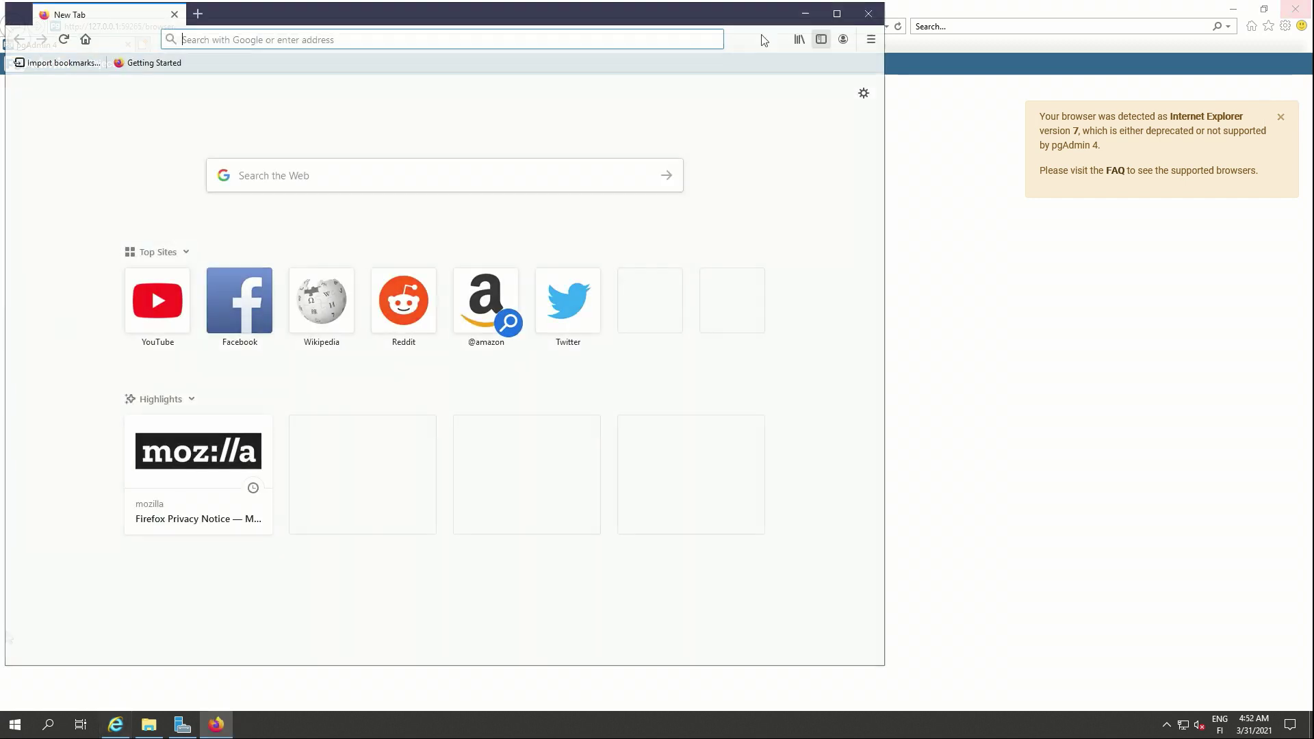
click(531, 41)
key(ctrl+v)
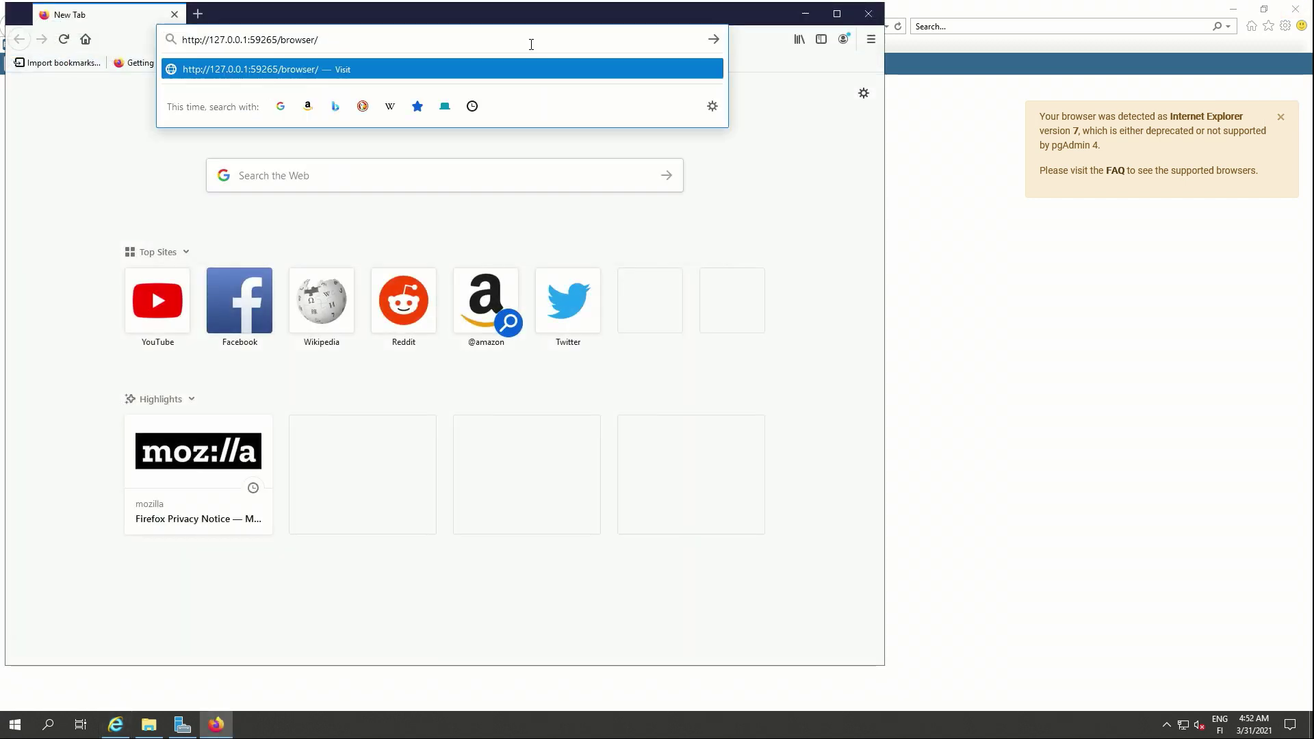
key(Return)
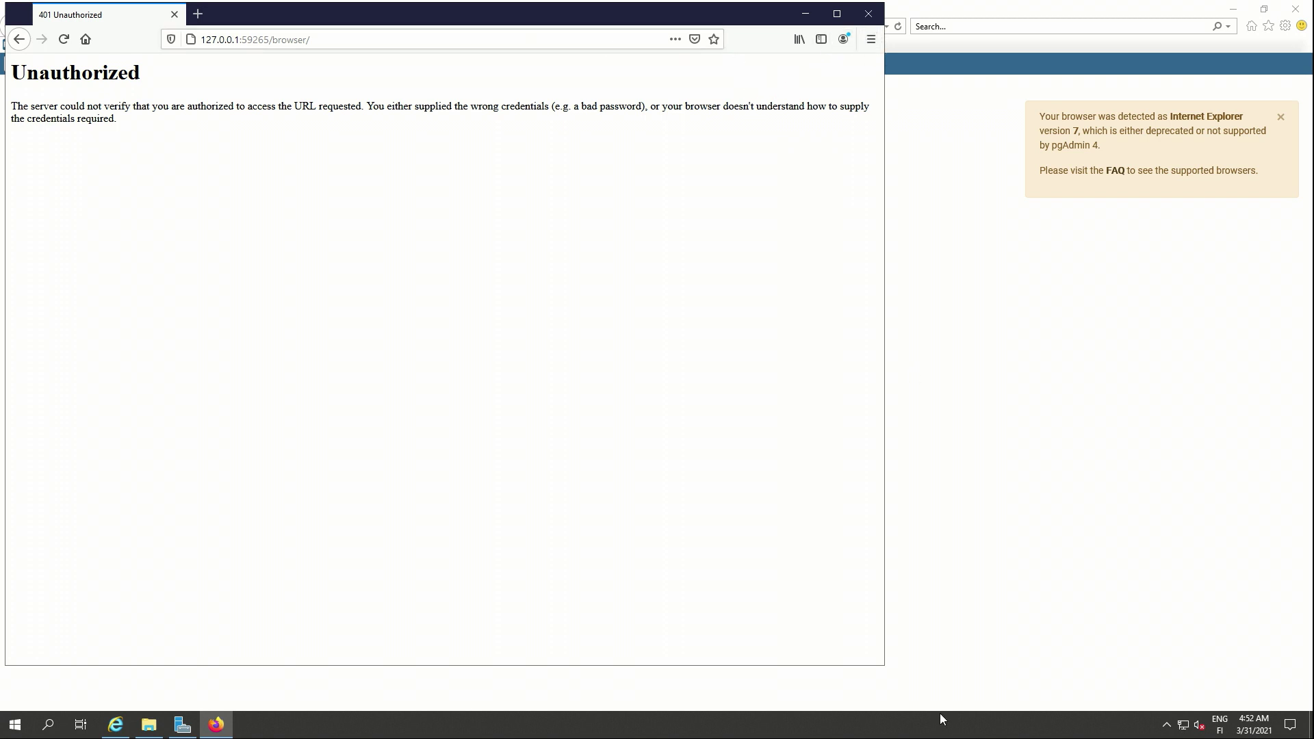
click(871, 39)
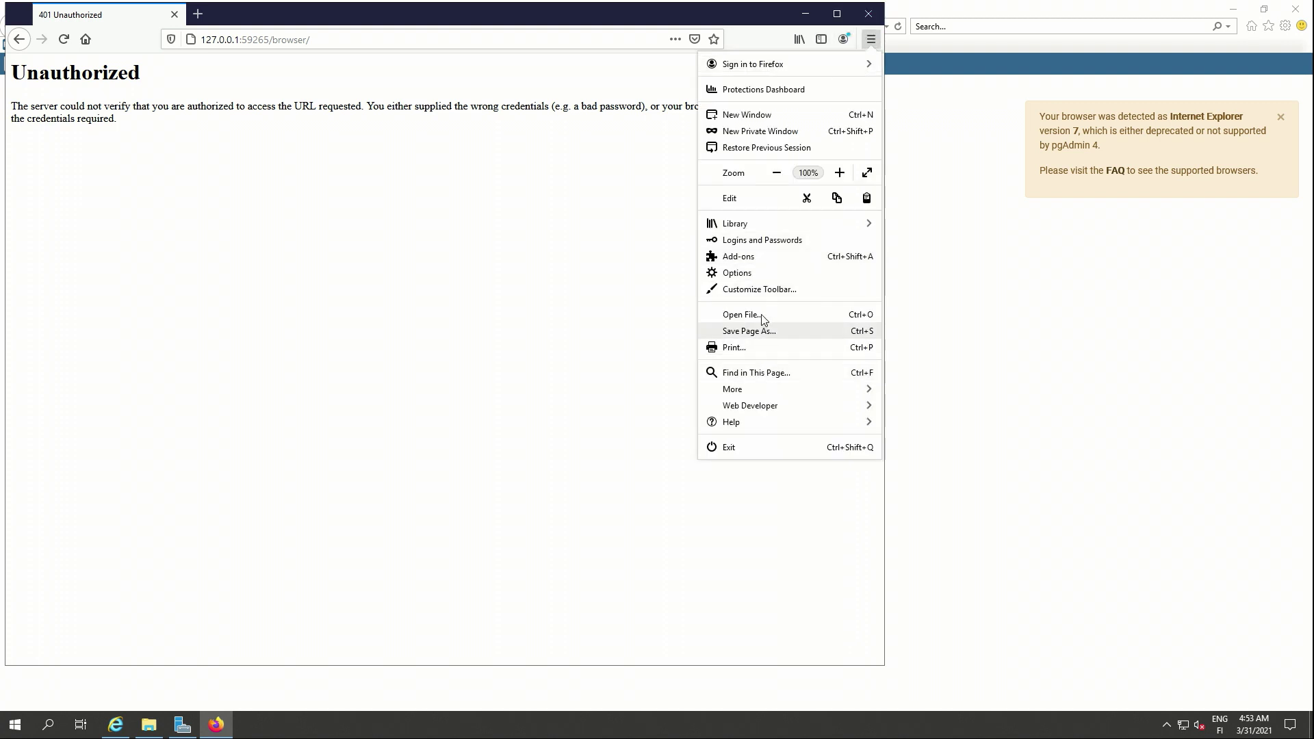
click(772, 273)
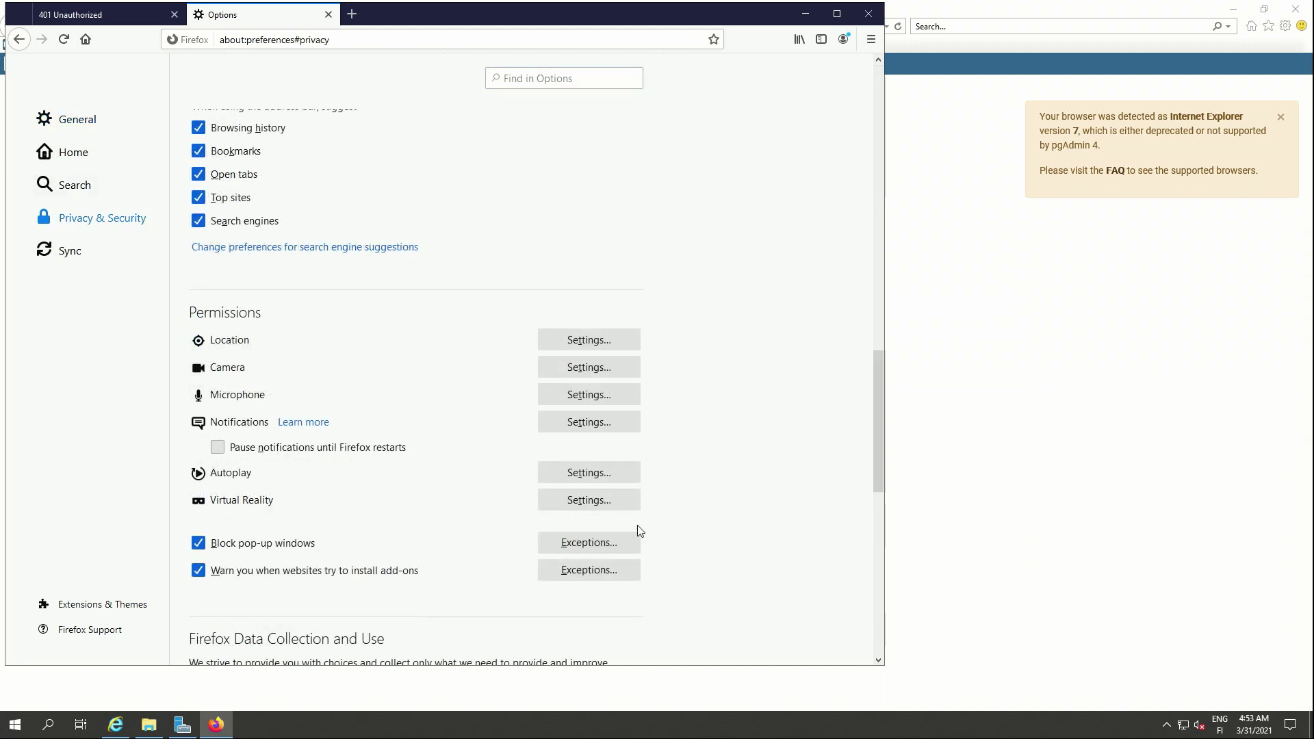
scroll(638, 526, down, 2)
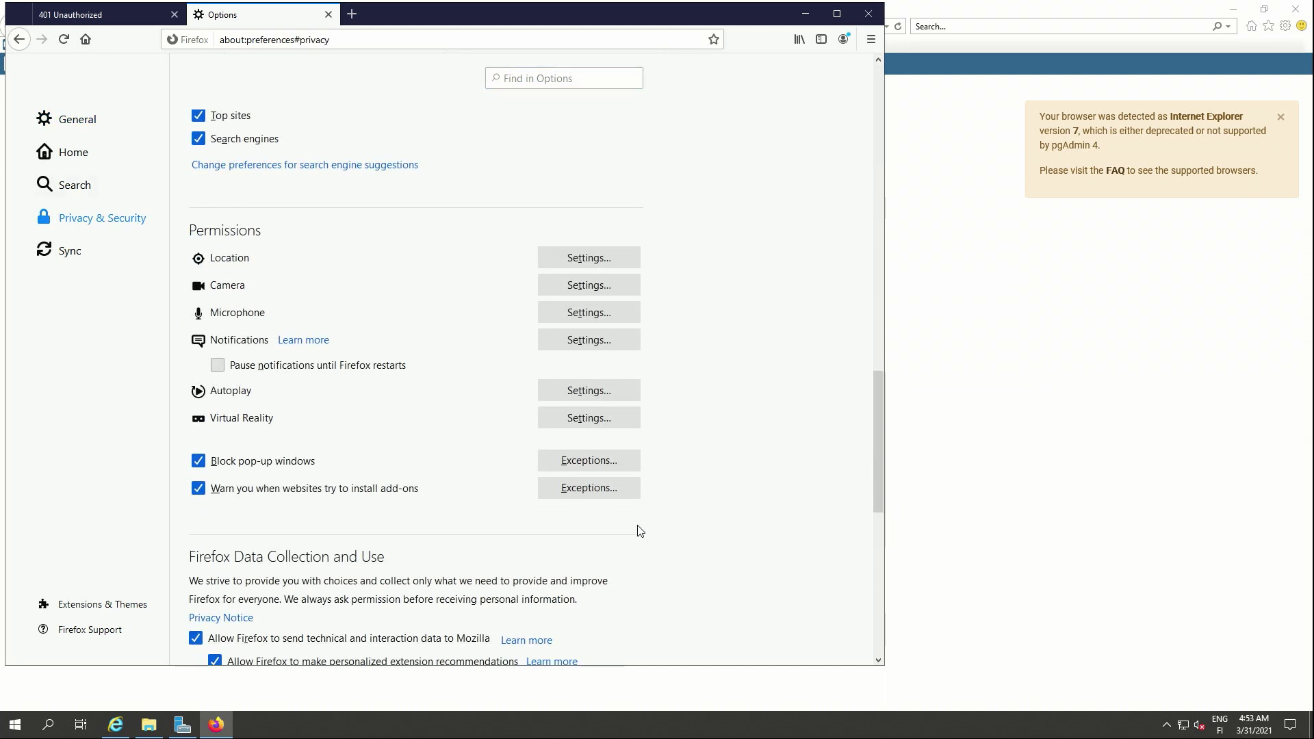
click(626, 487)
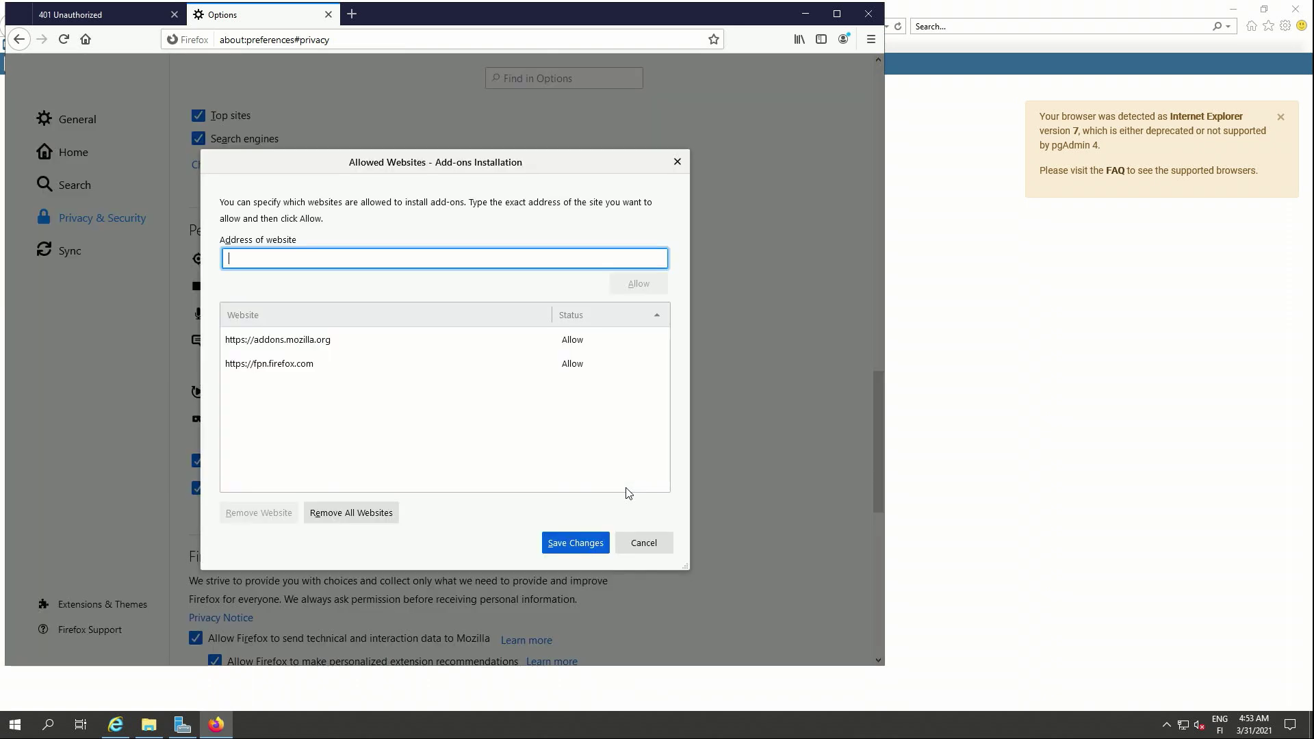
text(http://127.0.0.1:59265/browser/)
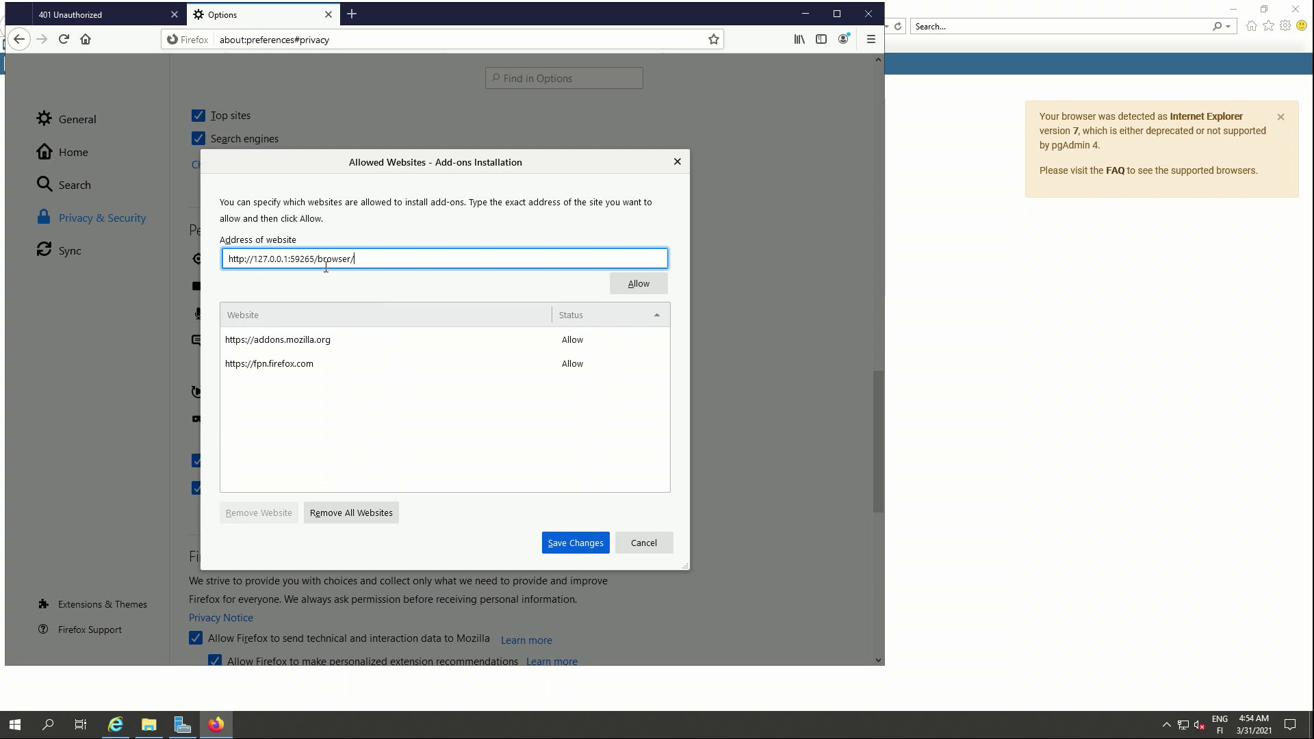
key(ctrl+shift+Left)
key(BackSpace)
click(634, 282)
click(215, 724)
click(15, 724)
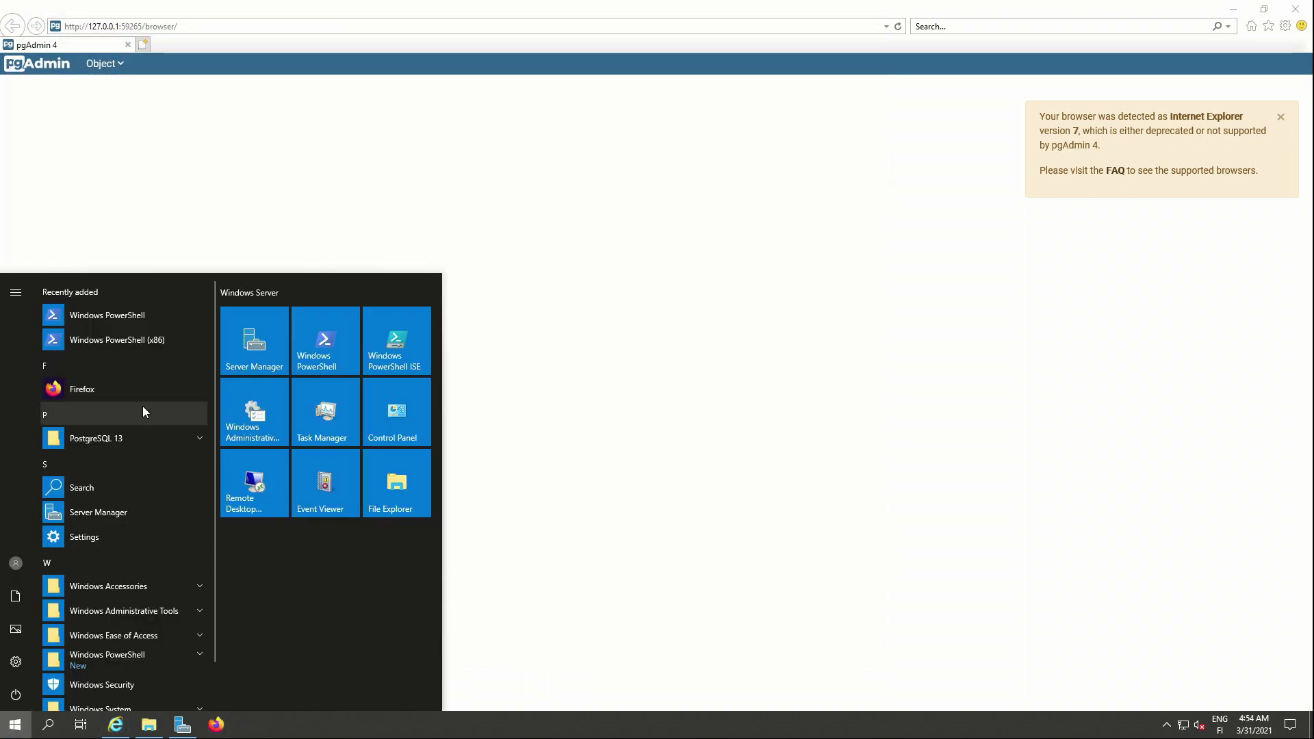
- Set the pgAdmin 4 master password, then run psql --host=192.168.100.196 -U postgres remotely, failing on pg_hba.conf
click(137, 444)
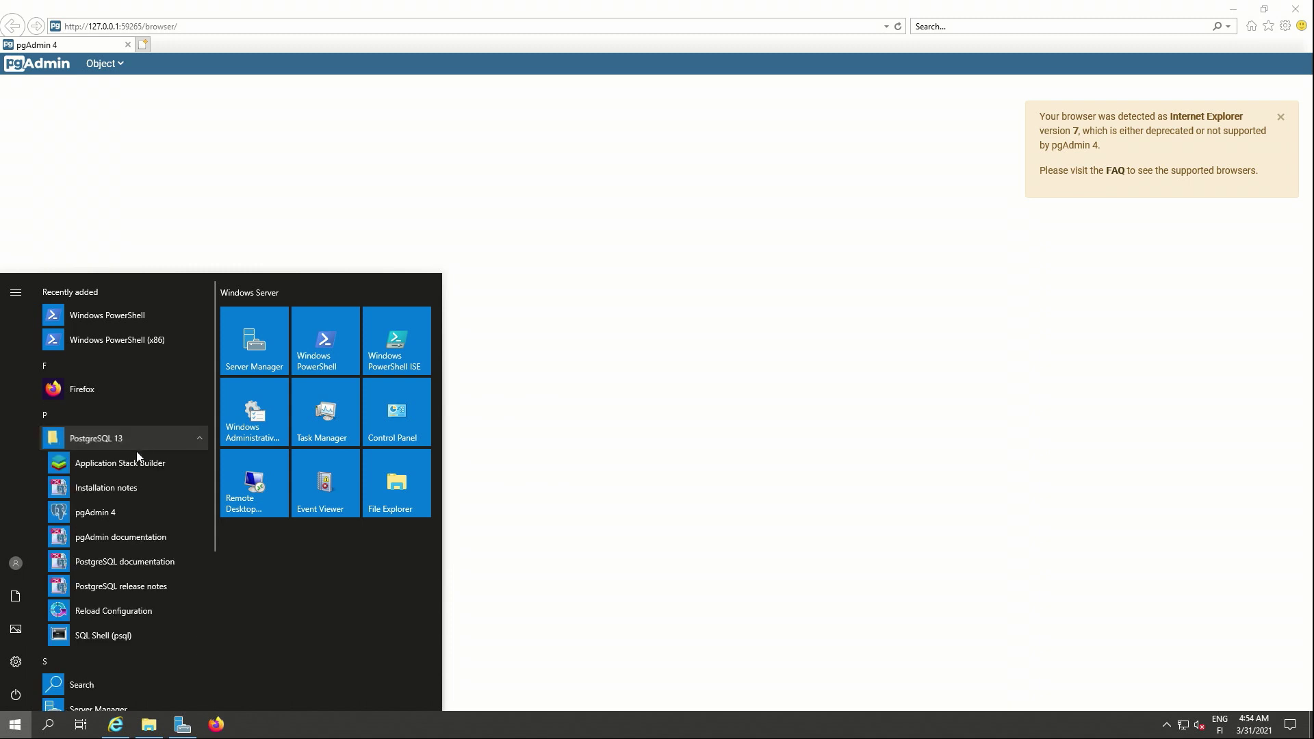
click(116, 518)
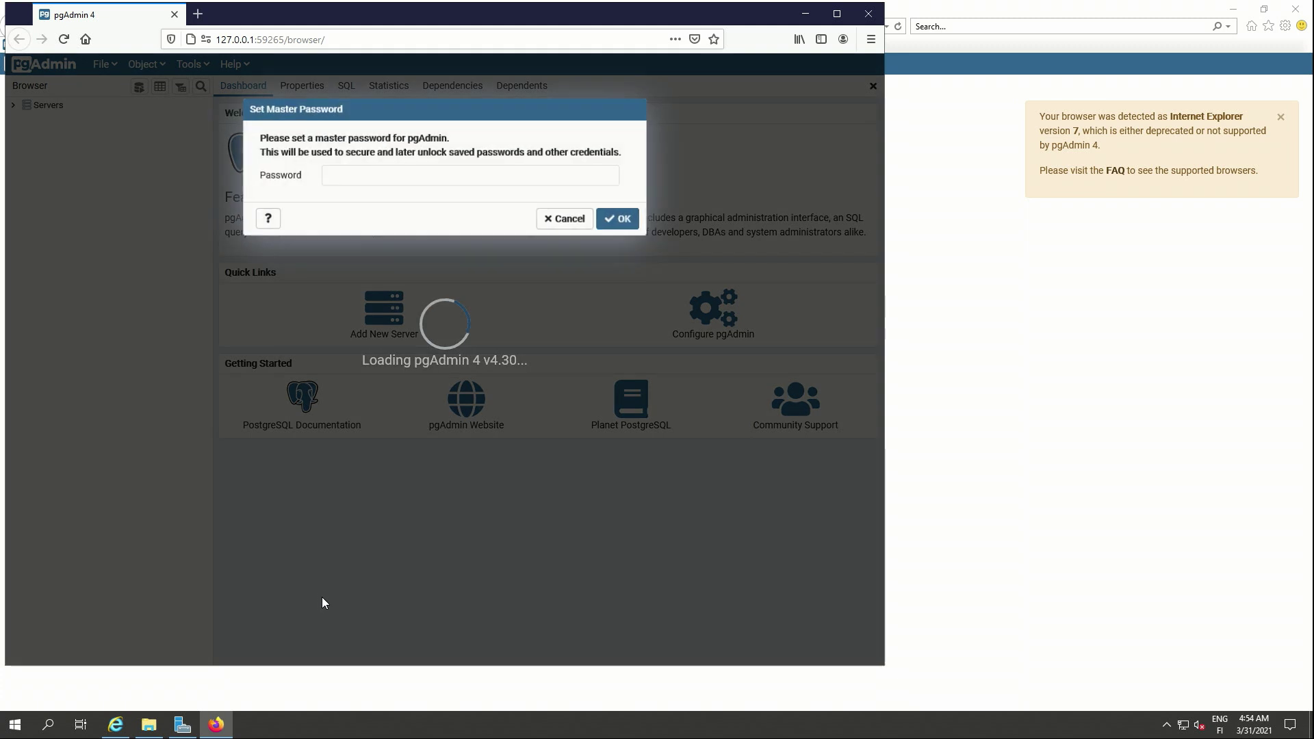
text(••)
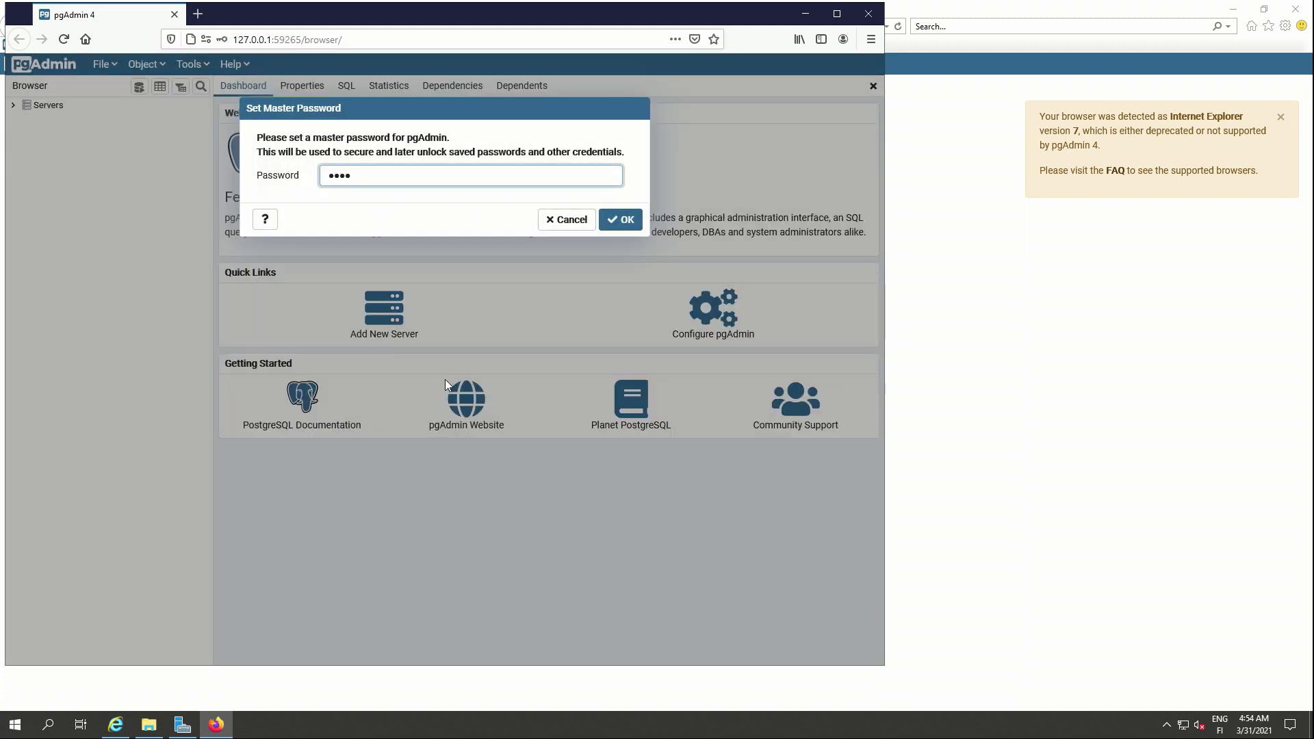
key(Return)
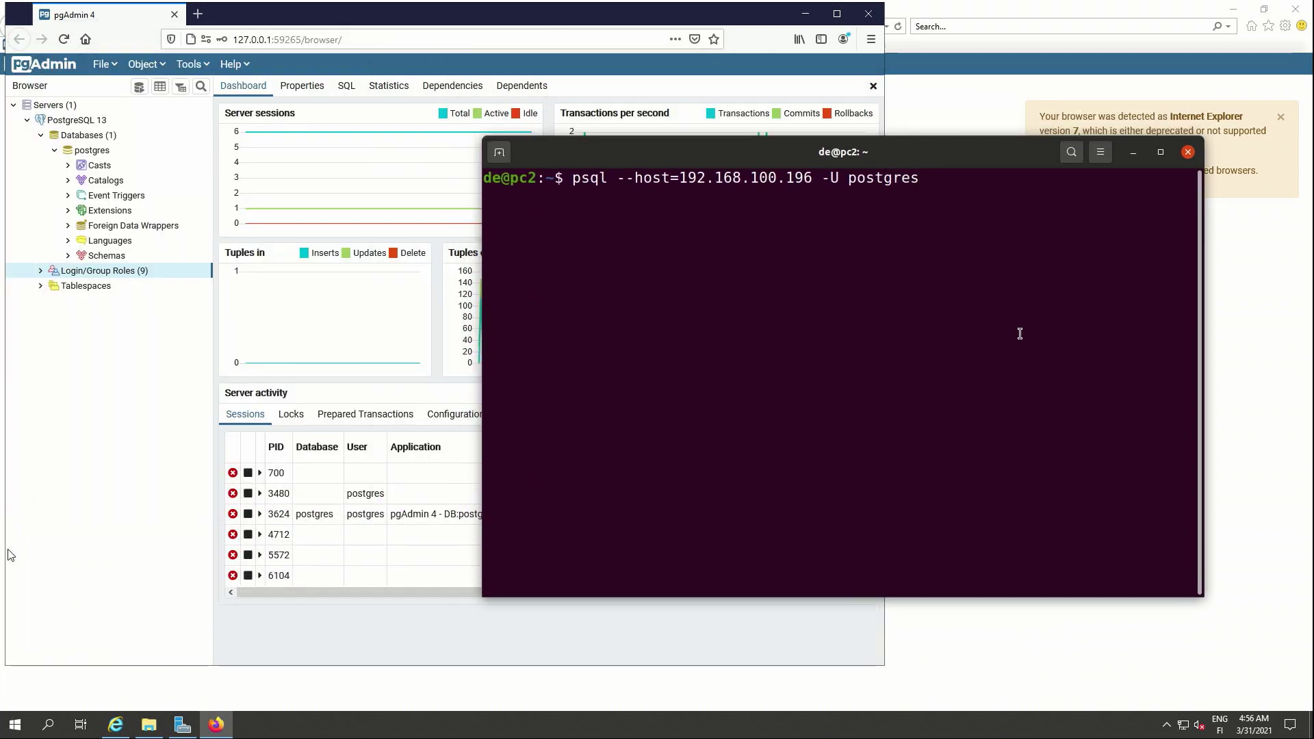
key(Return)
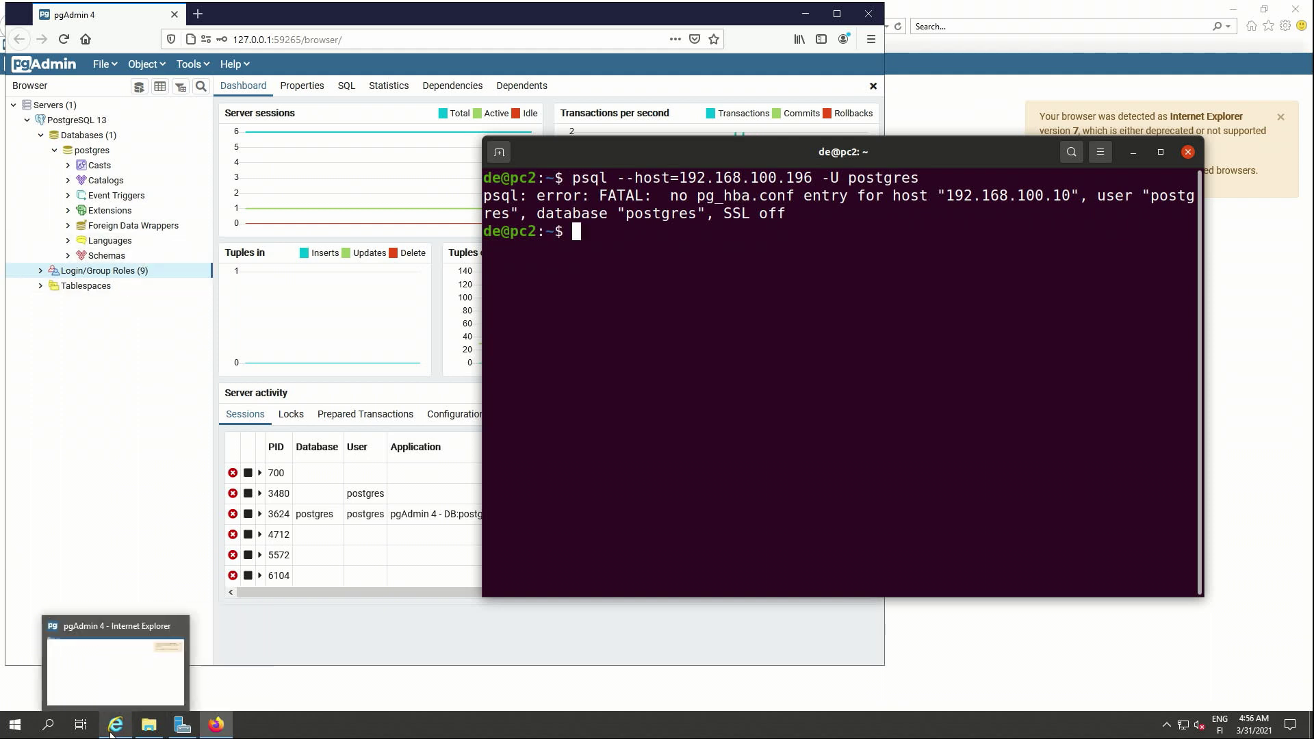
click(139, 731)
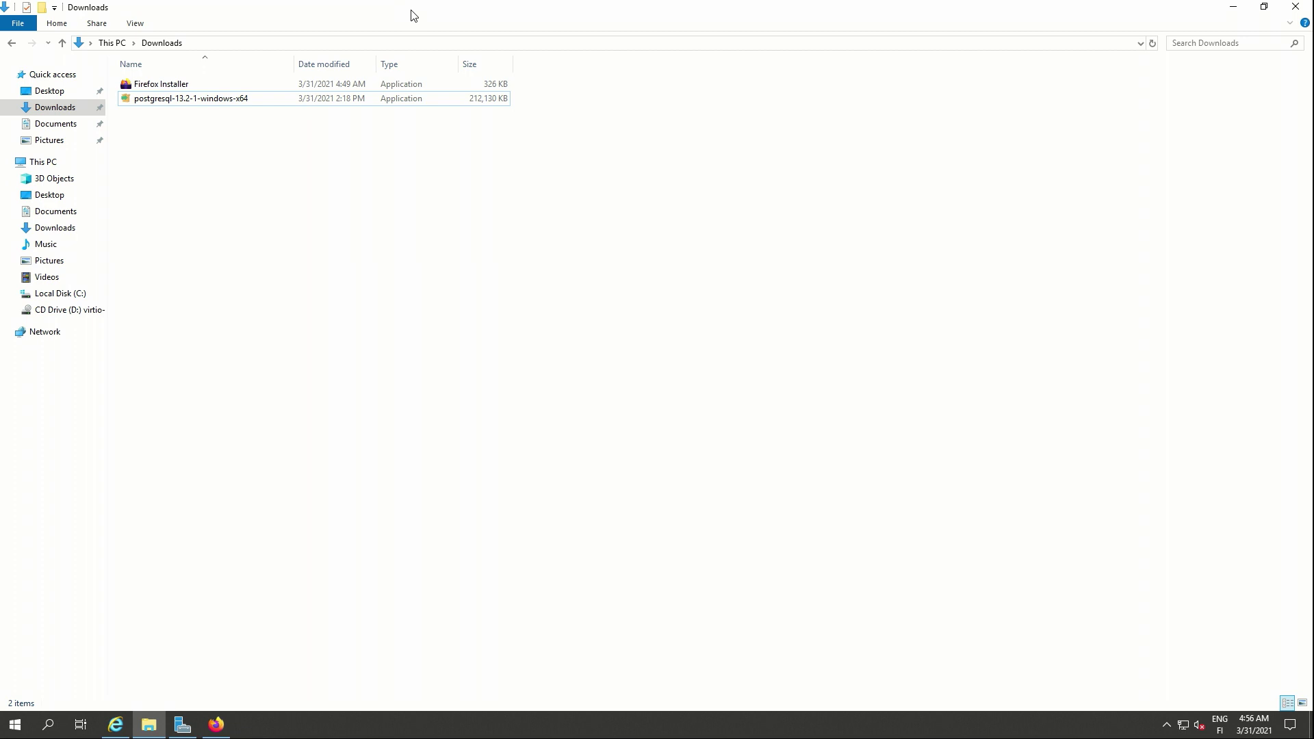
- Go to the C:\Program Files\PostgreSQL\13\data folder in File Explorer
click(334, 42)
text(C:\Program Files\PostgreSQL\13\data)
key(ctrl+a)
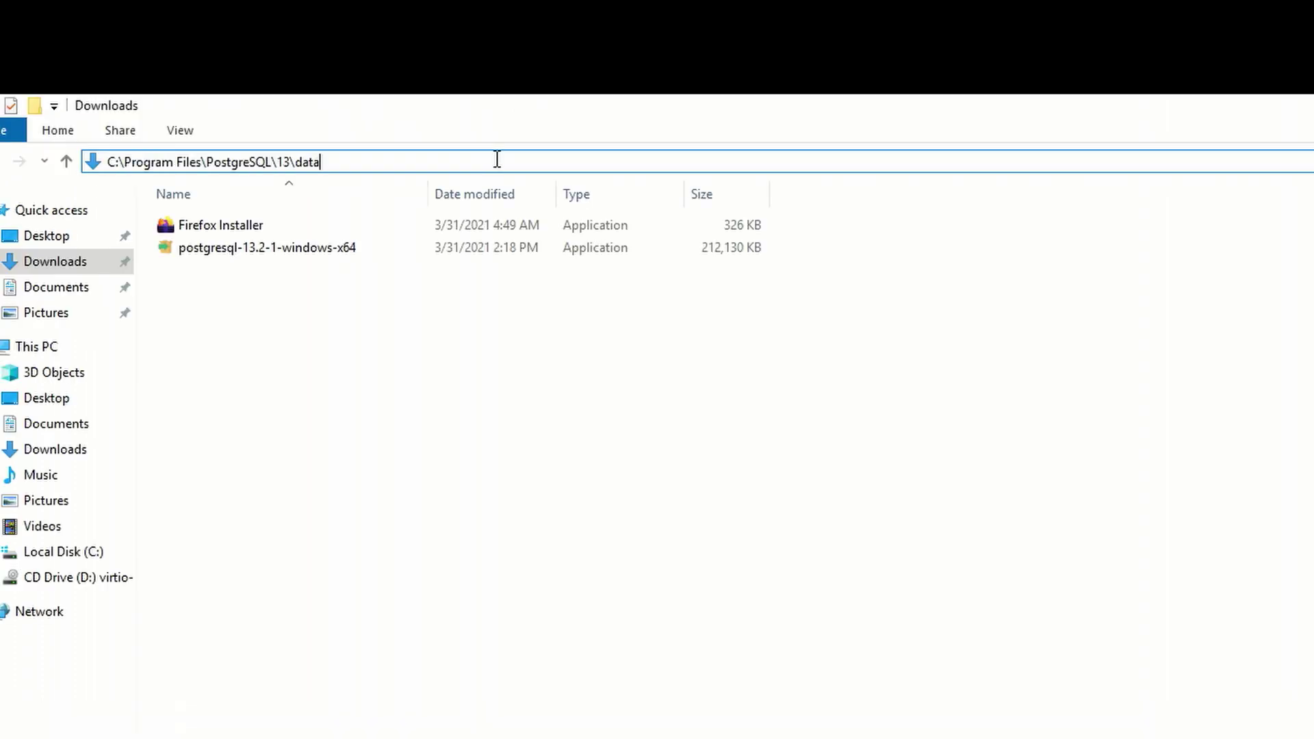
key(Return)
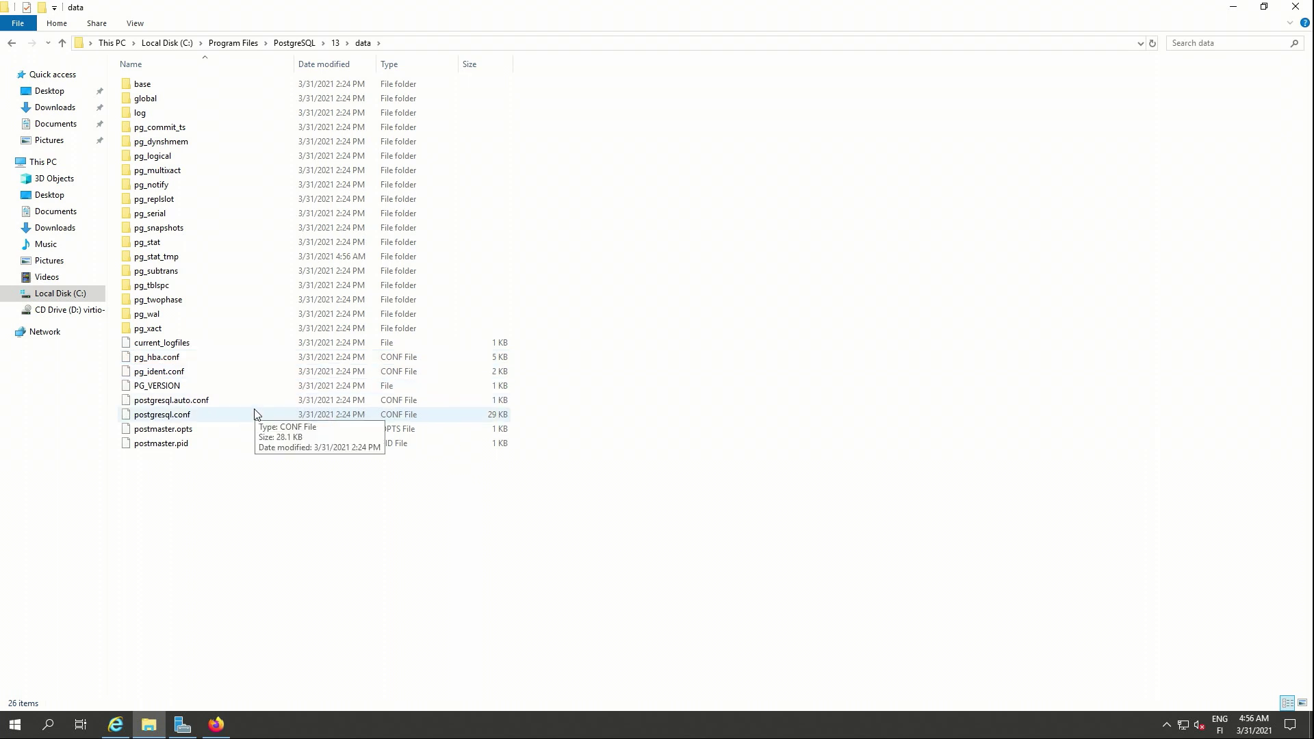
- Open postgresql.conf in Notepad, confirm listen_addresses is '*', and close it
double_click(253, 413)
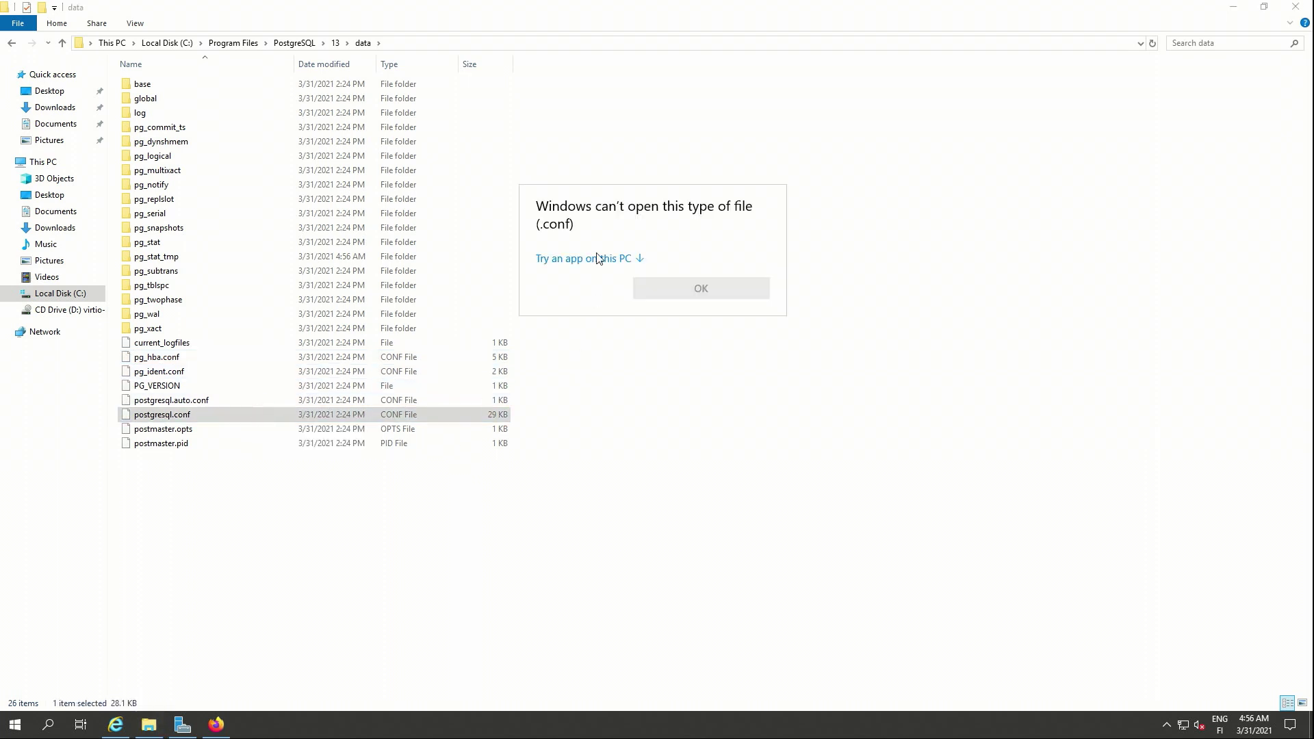
click(593, 259)
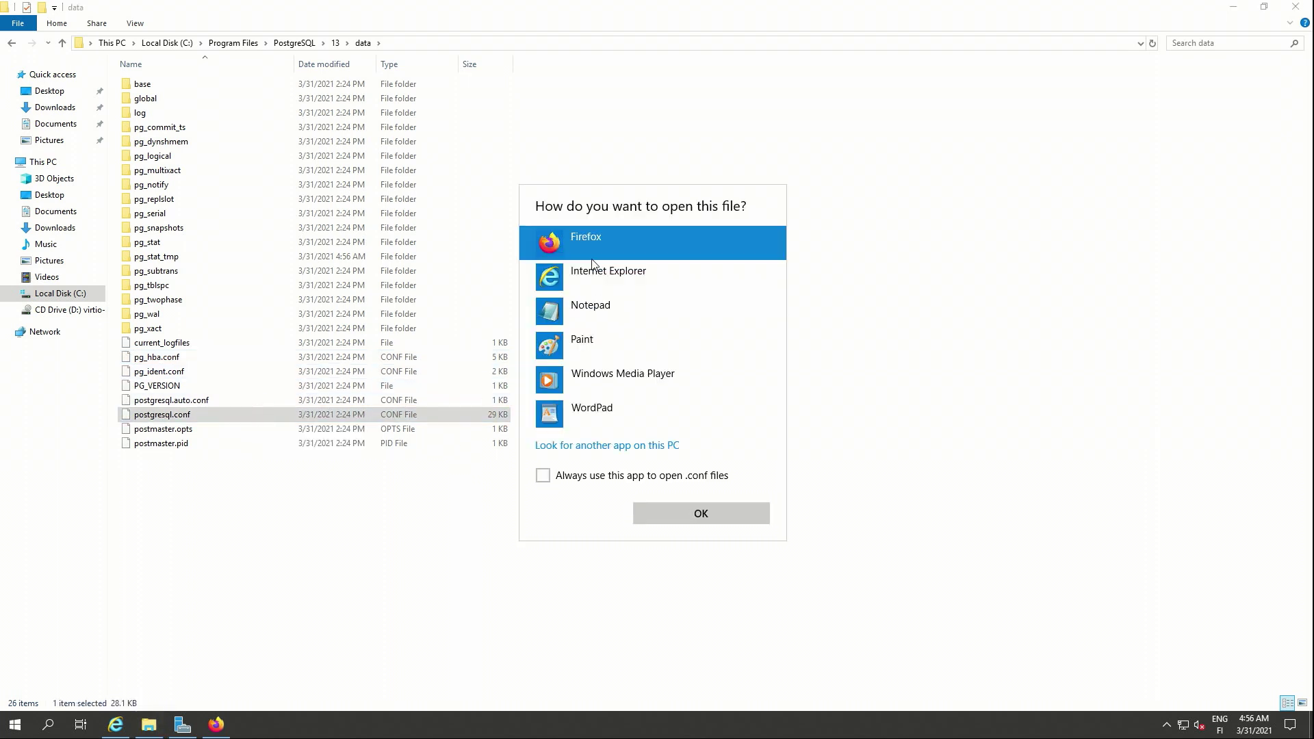
double_click(588, 301)
scroll(590, 305, down, 12)
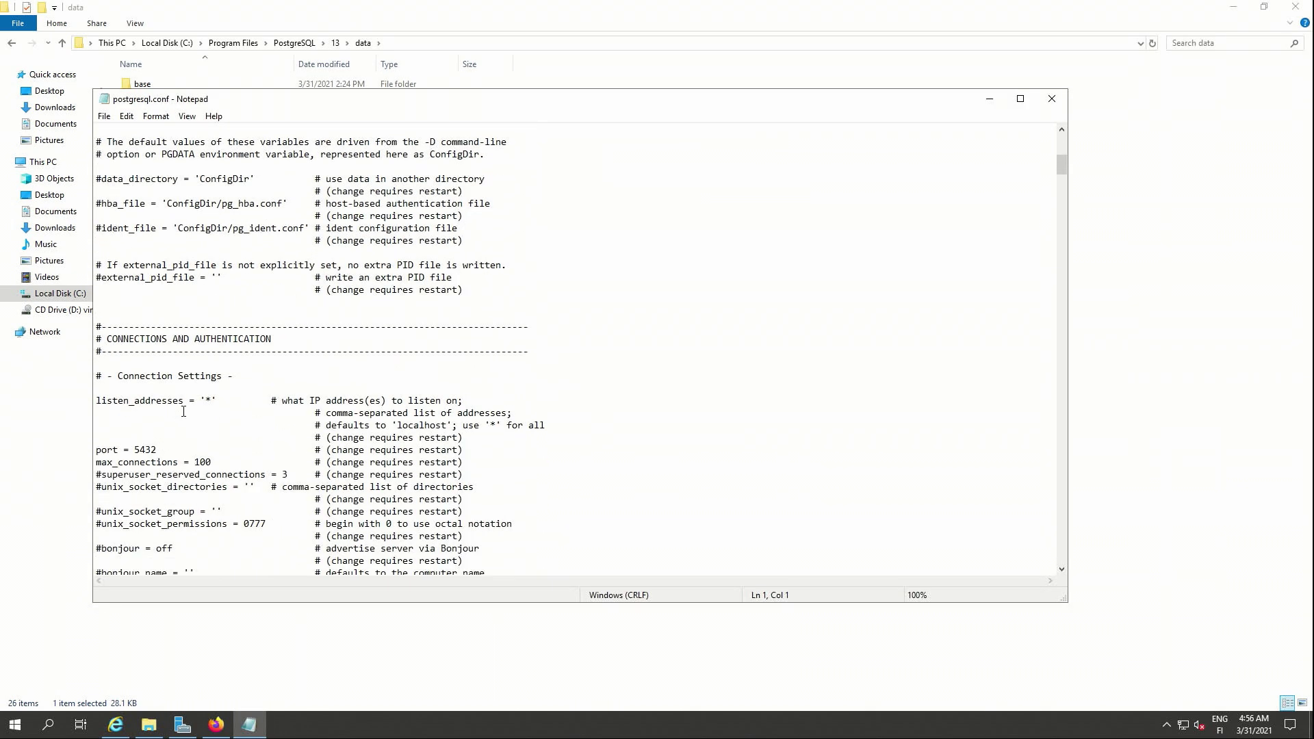
drag(205, 403, 224, 404)
click(588, 309)
click(1052, 98)
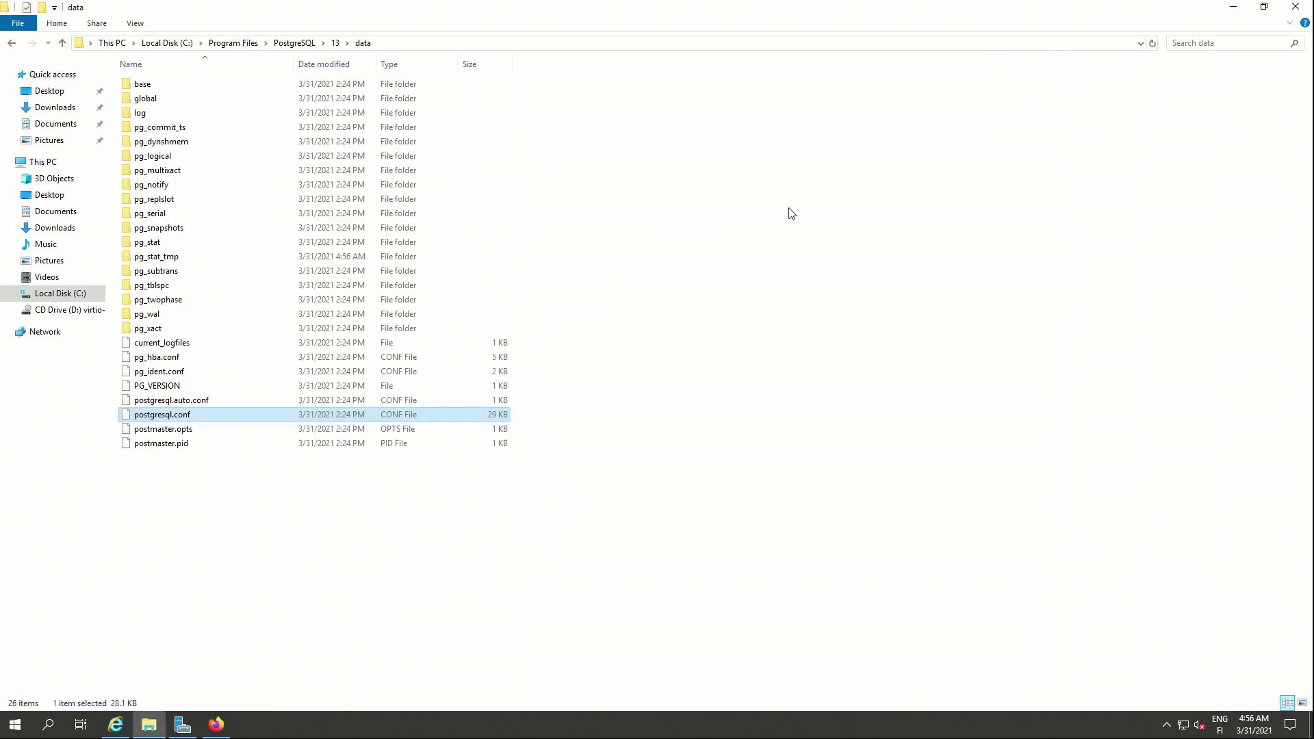
- Open pg_hba.conf from the data folder in Notepad
click(161, 360)
double_click(162, 358)
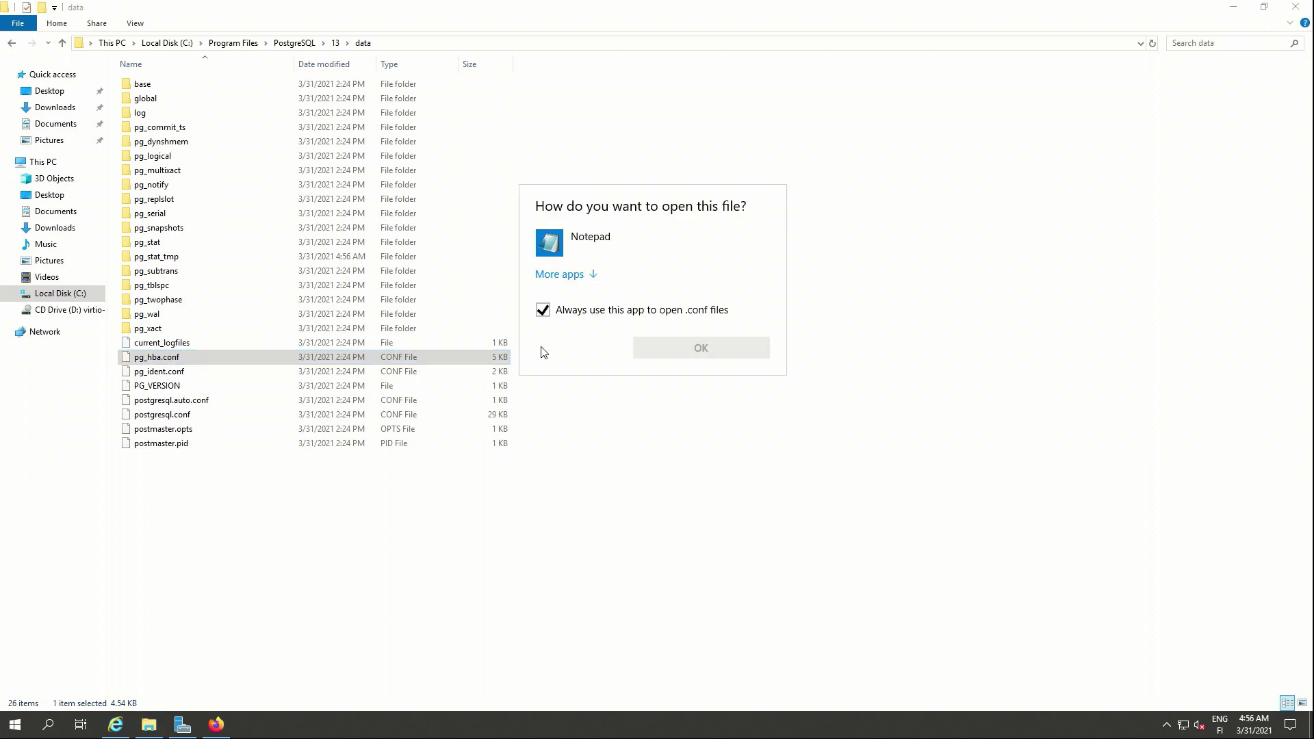
double_click(589, 245)
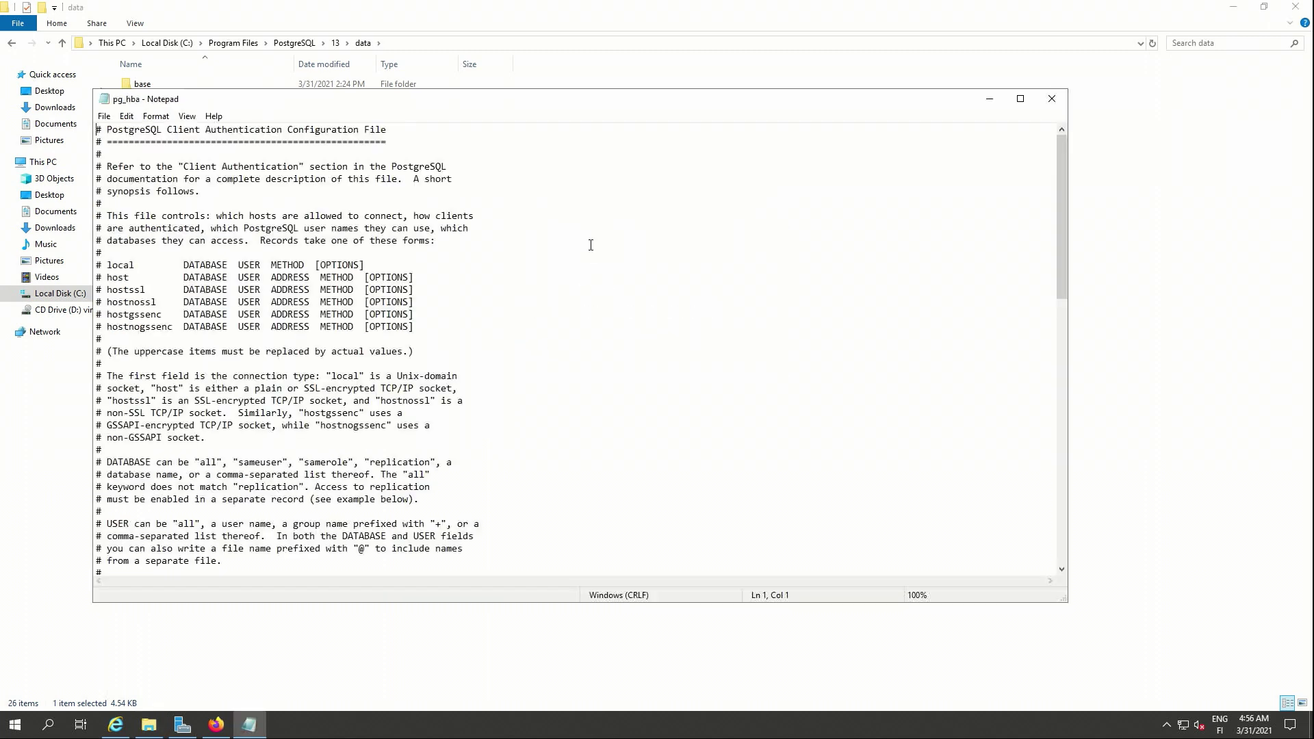
- Append the rule 'host all all 192.168.100.0/24 md5' as the last line and save
scroll(591, 245, down, 18)
click(283, 470)
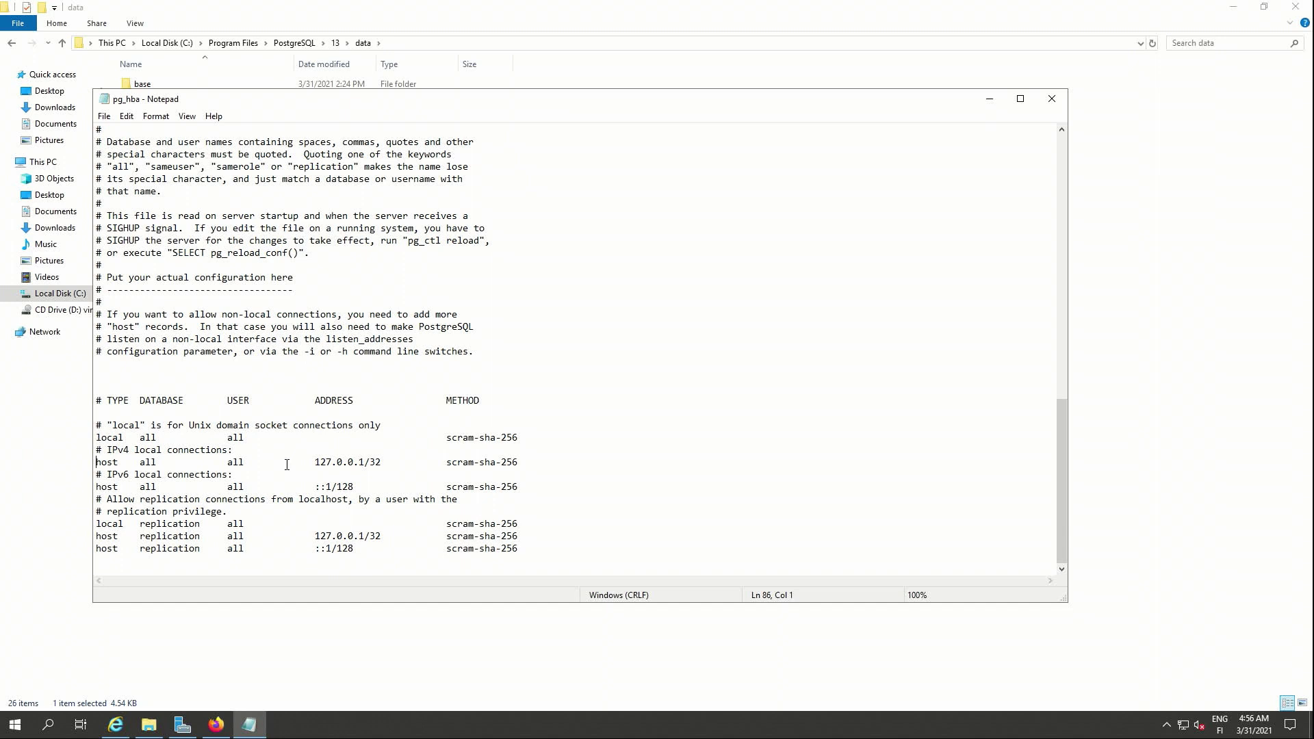
key(ctrl+End)
text(host all all )
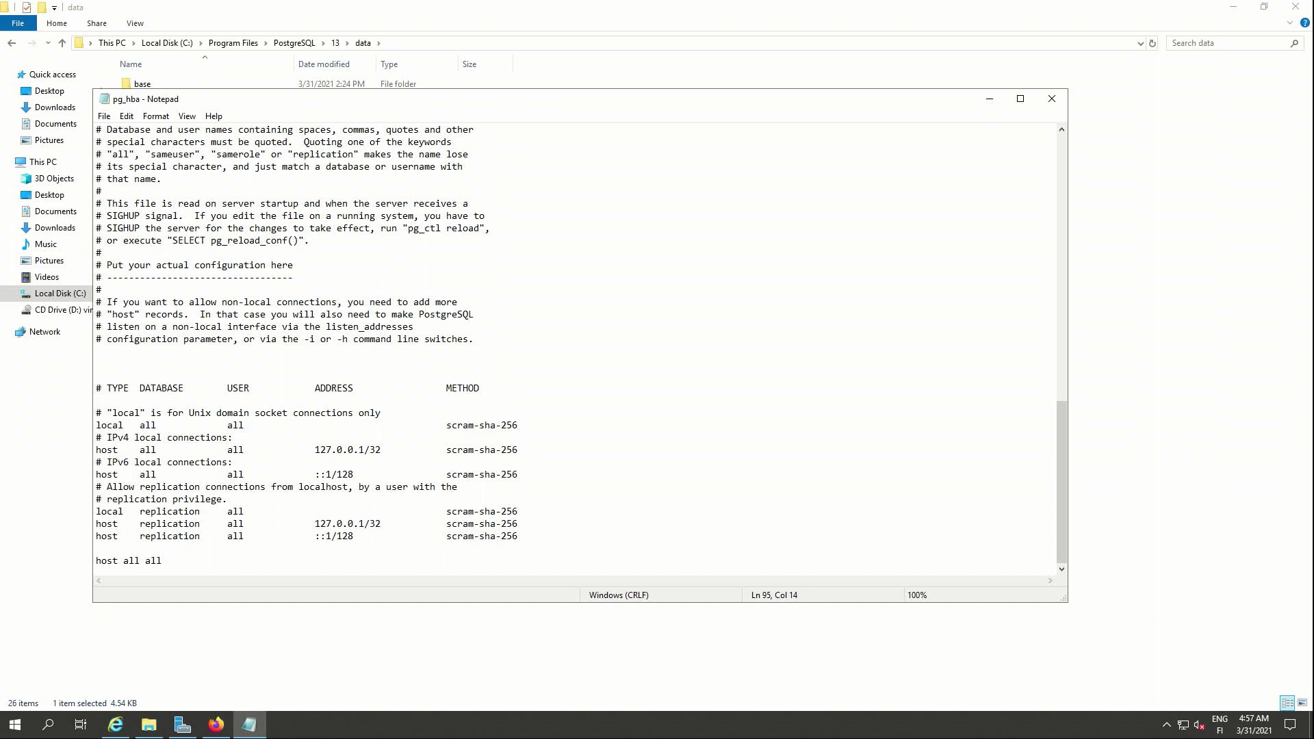
text(192.168.100.0/24 md5)
click(1052, 100)
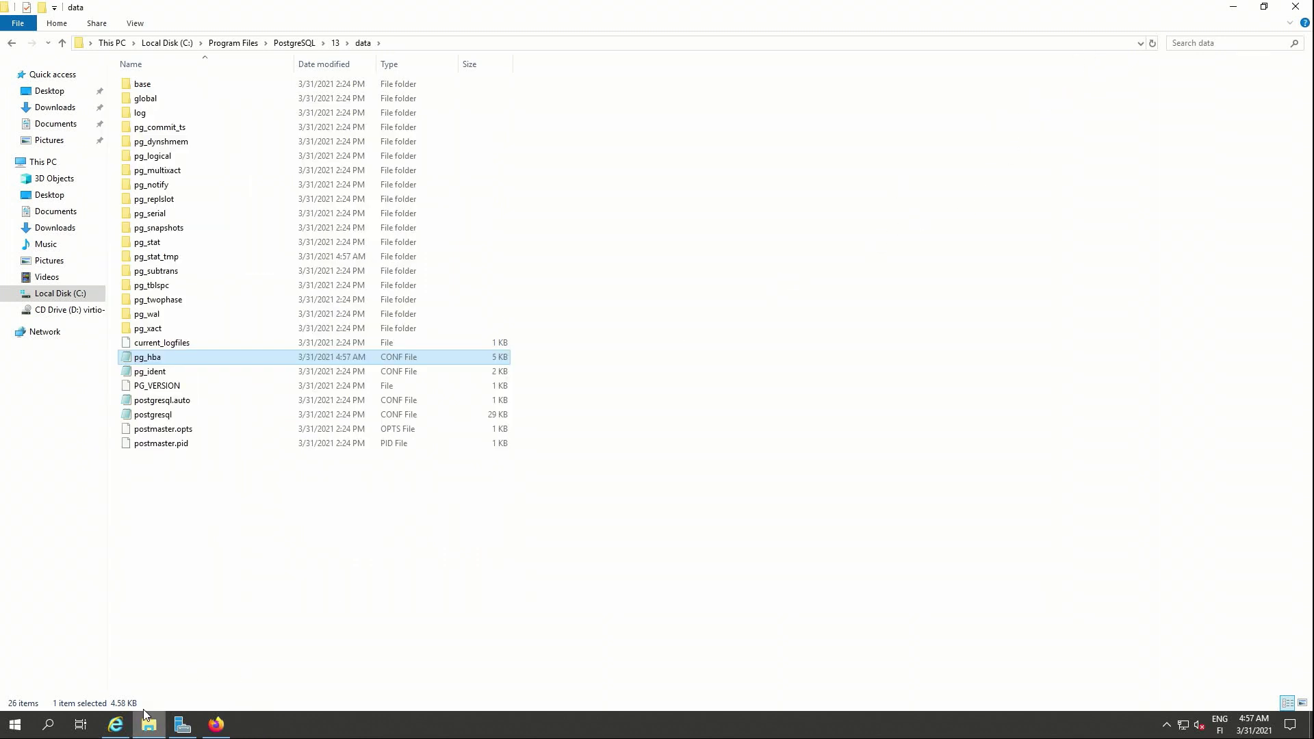
- Launch the Services console by searching 'services' from the Start menu
click(215, 724)
click(4, 732)
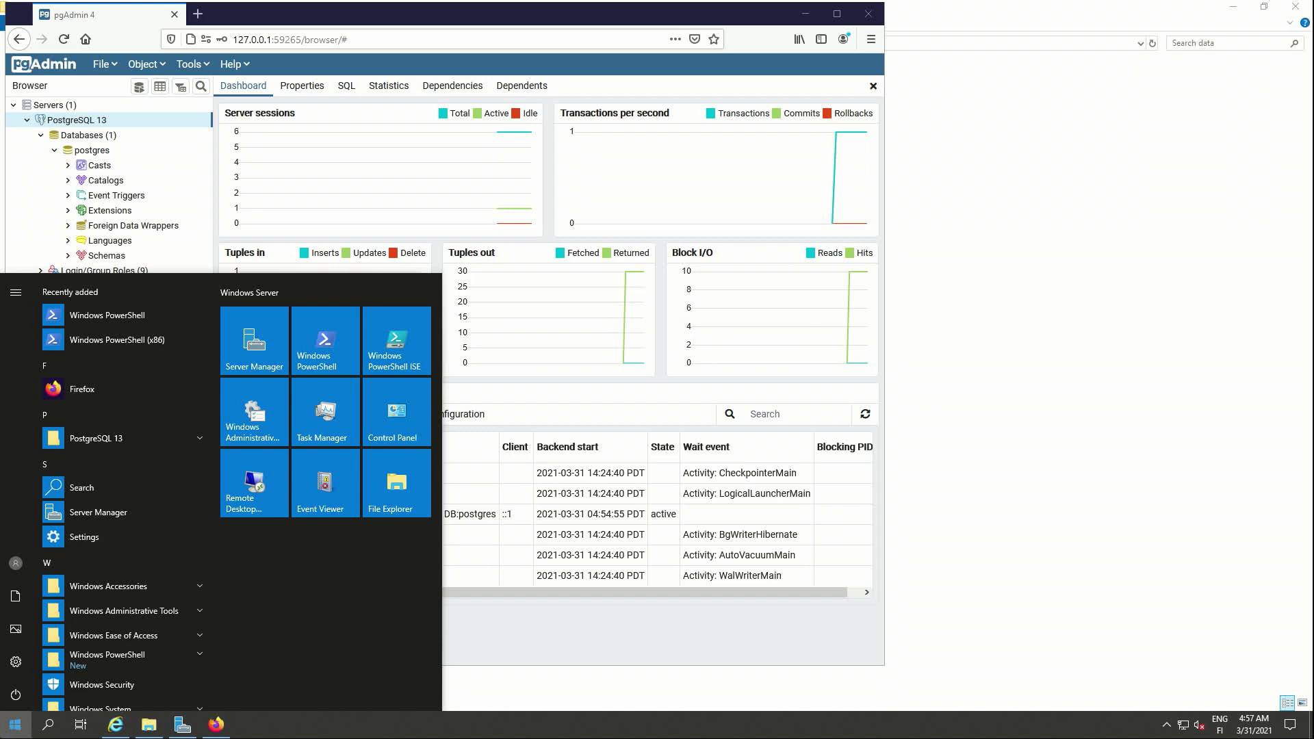
text(serve)
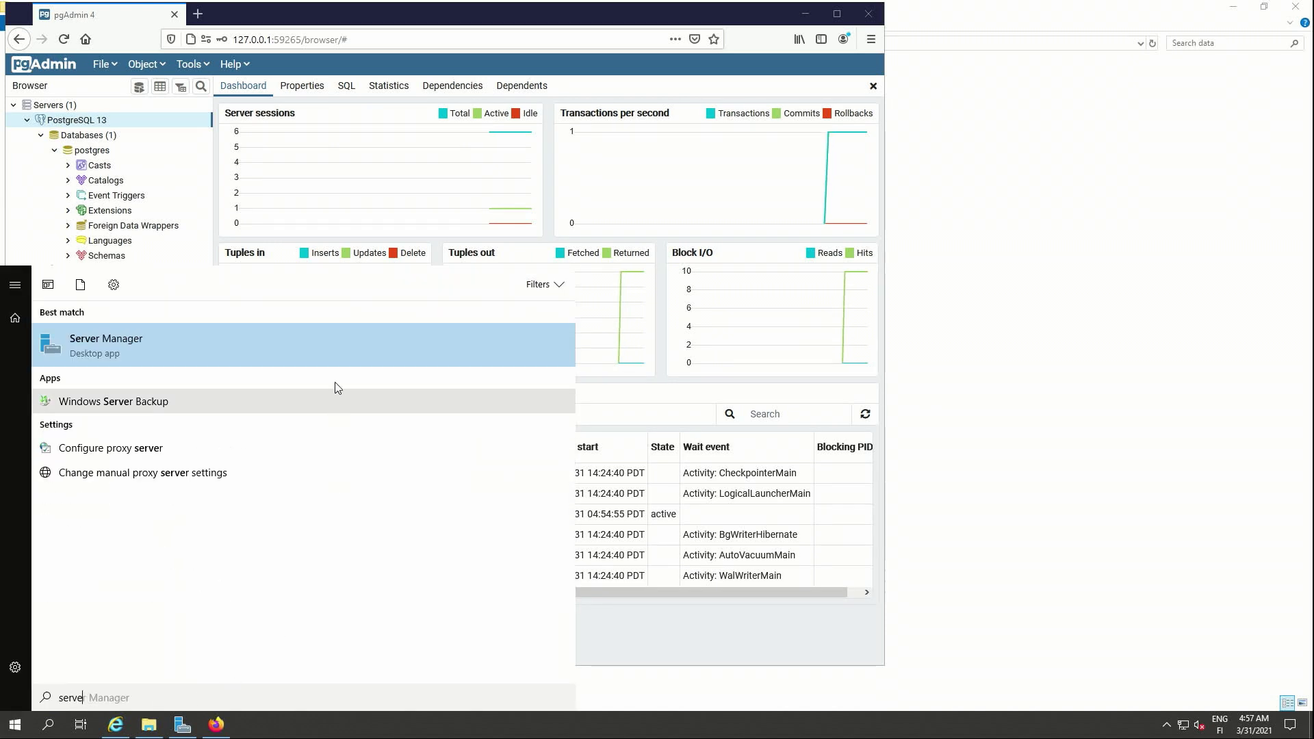
key(BackSpace)
text(ices)
key(Return)
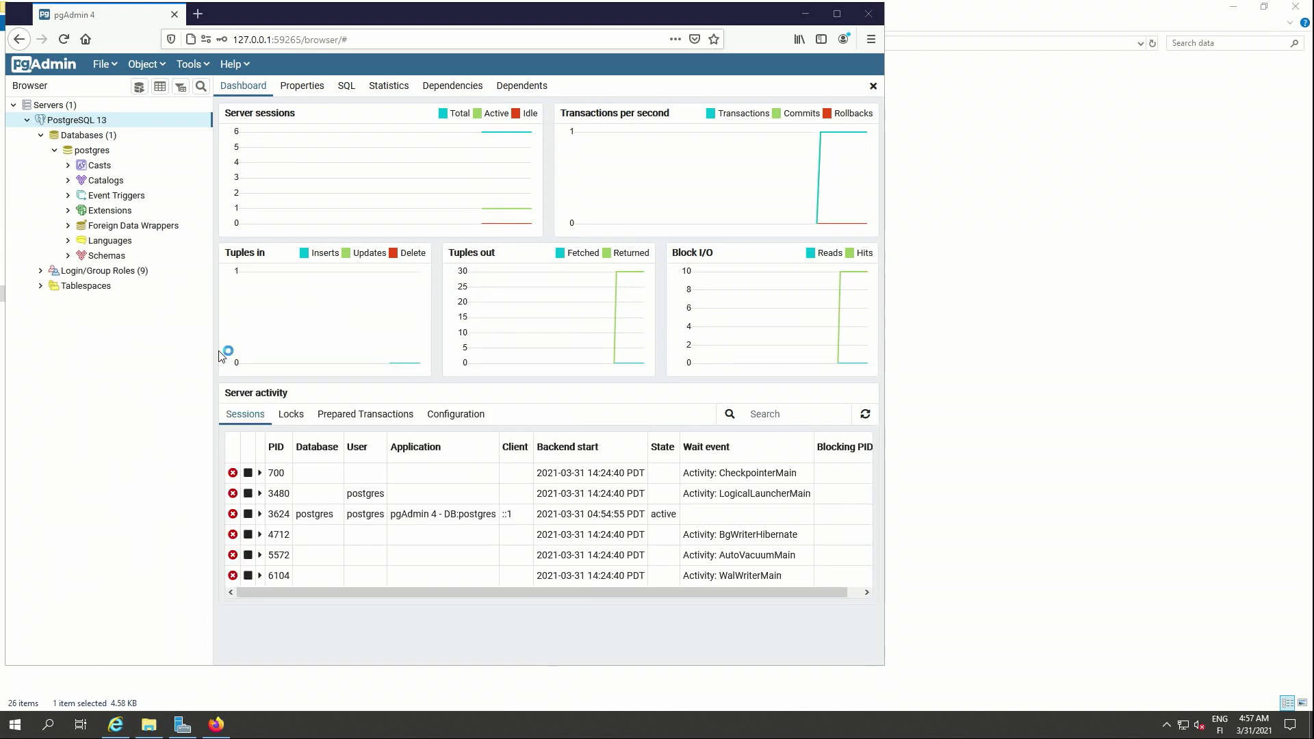
- Restart the postgresql-x64-13 service
click(339, 192)
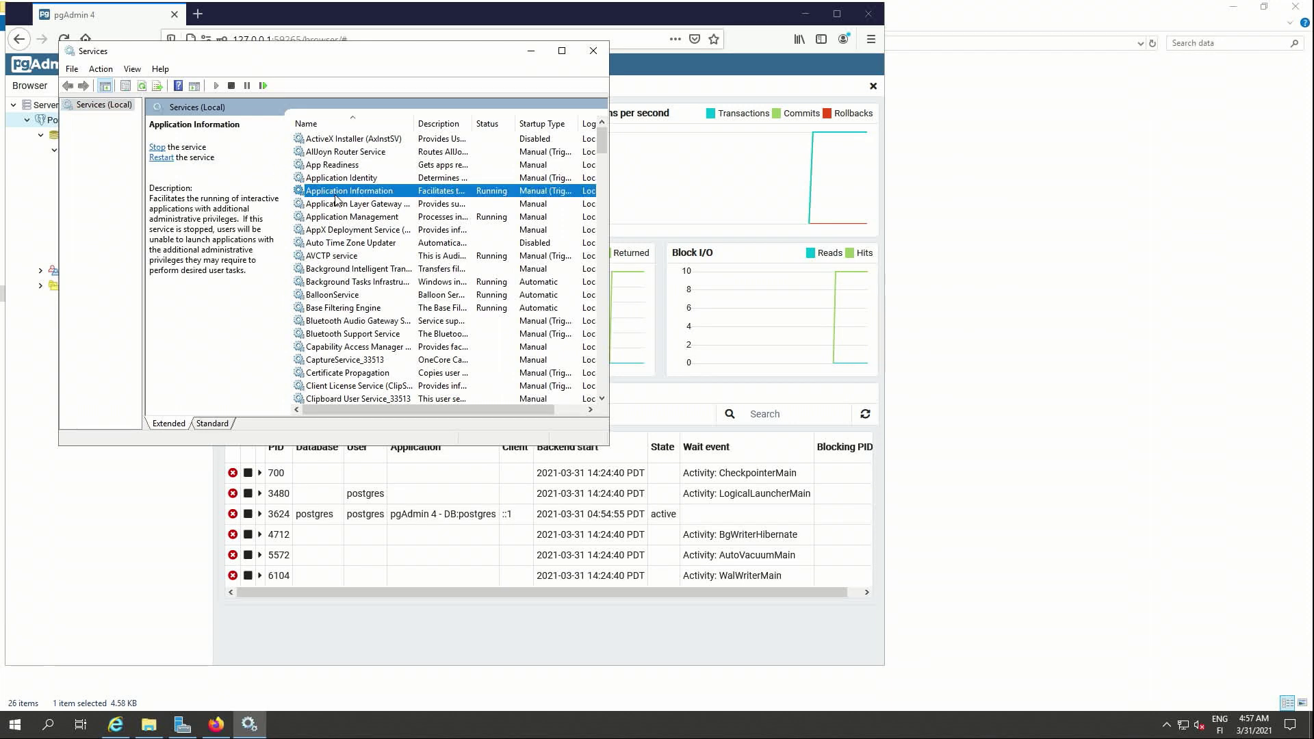
text(po)
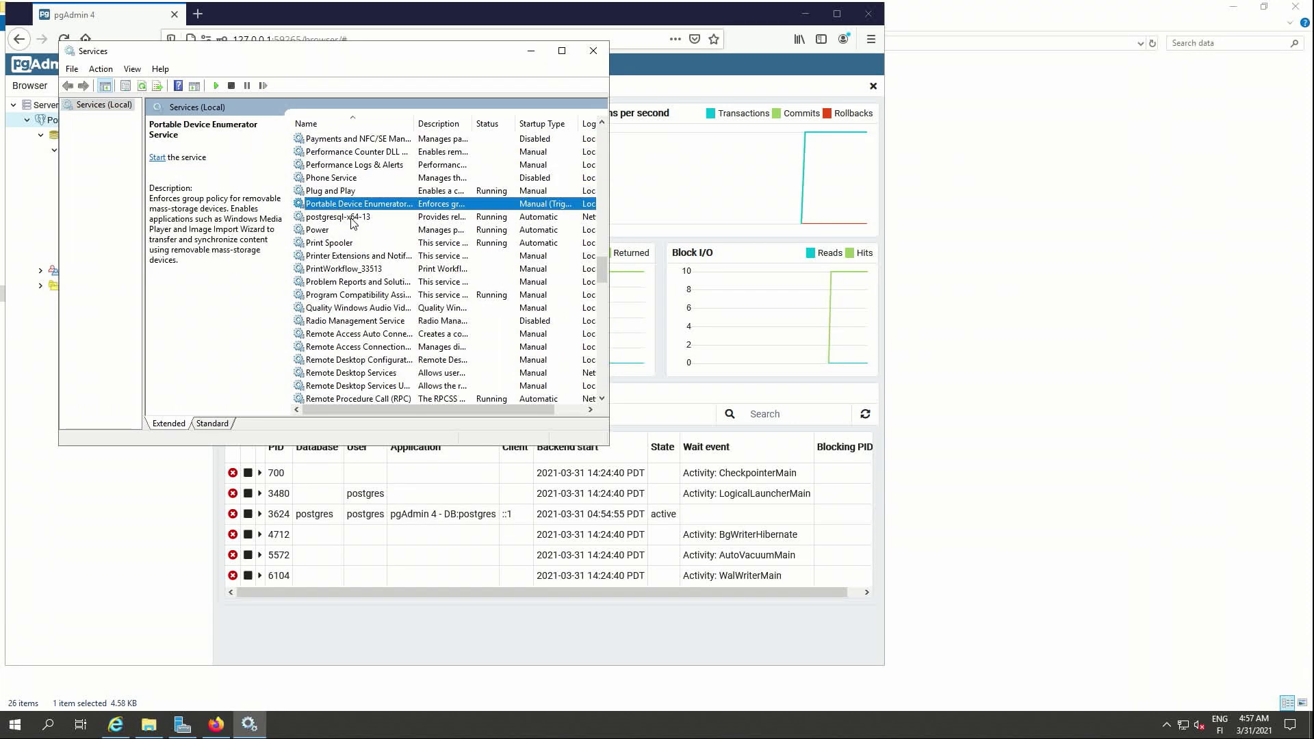
right_click(350, 219)
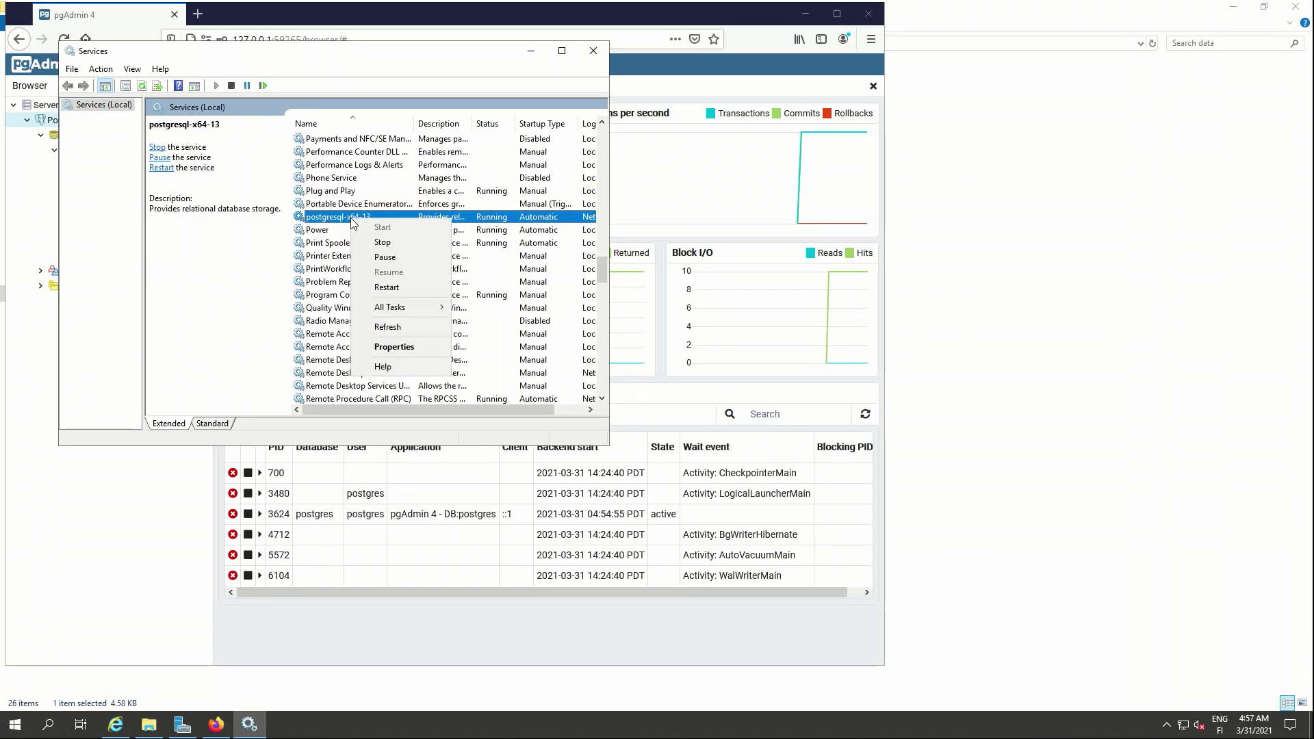
click(387, 291)
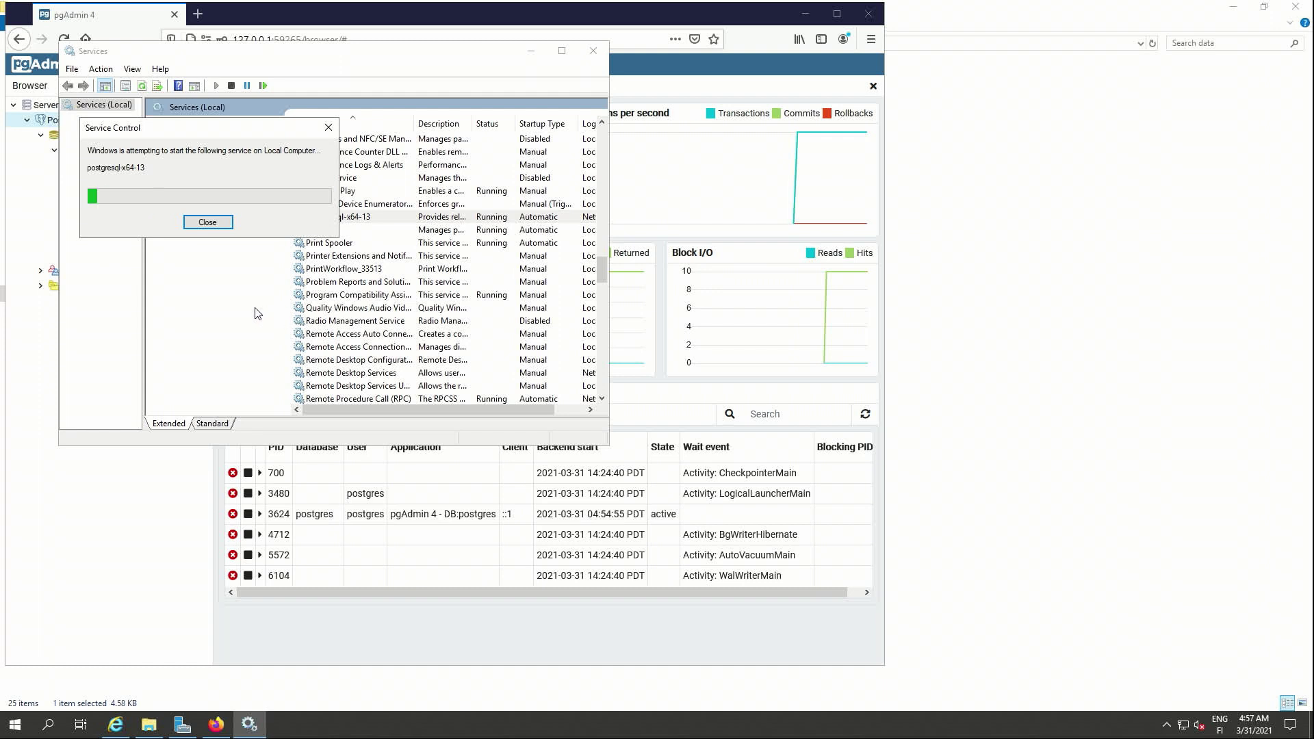